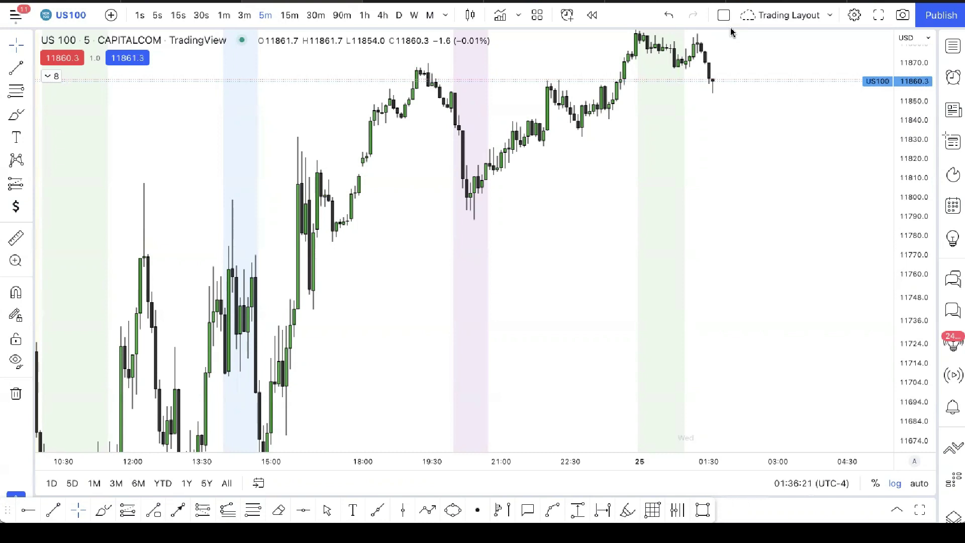
# Draw a W-shaped path in the empty area after the latest candles, with lows near 11780 and a final rise to about 11829.
pyautogui.moveTo(765, 274); pyautogui.dragTo(679, 338)
pyautogui.moveTo(898, 388); pyautogui.dragTo(898, 303)
pyautogui.moveTo(835, 229); pyautogui.dragTo(831, 280)
pyautogui.scroll(3, 832, 280)
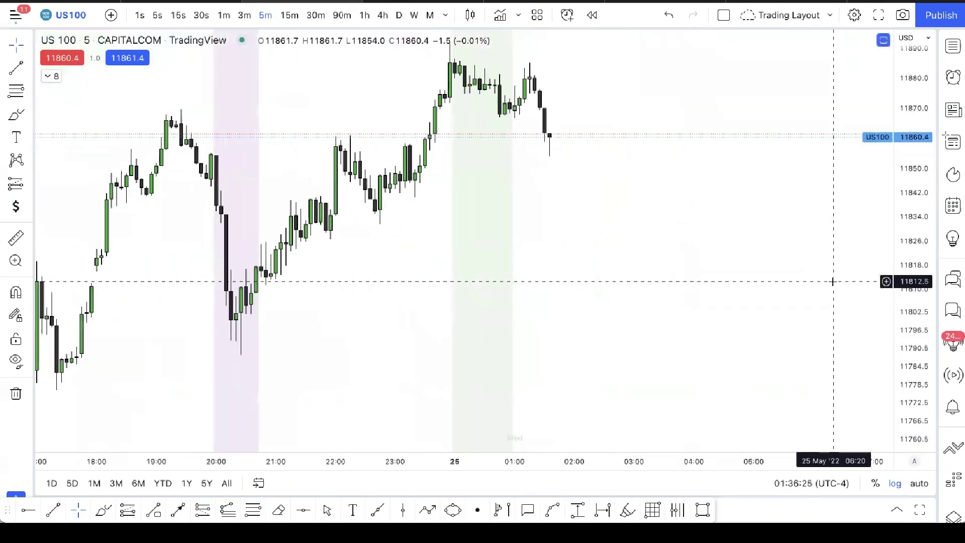
pyautogui.moveTo(778, 231); pyautogui.dragTo(646, 220)
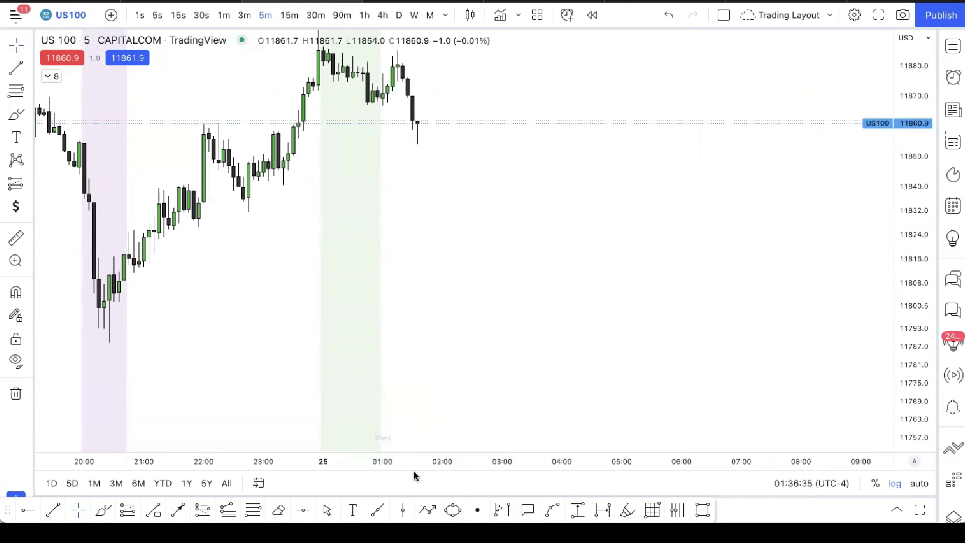
pyautogui.click(427, 511)
pyautogui.click(457, 322)
pyautogui.click(467, 373)
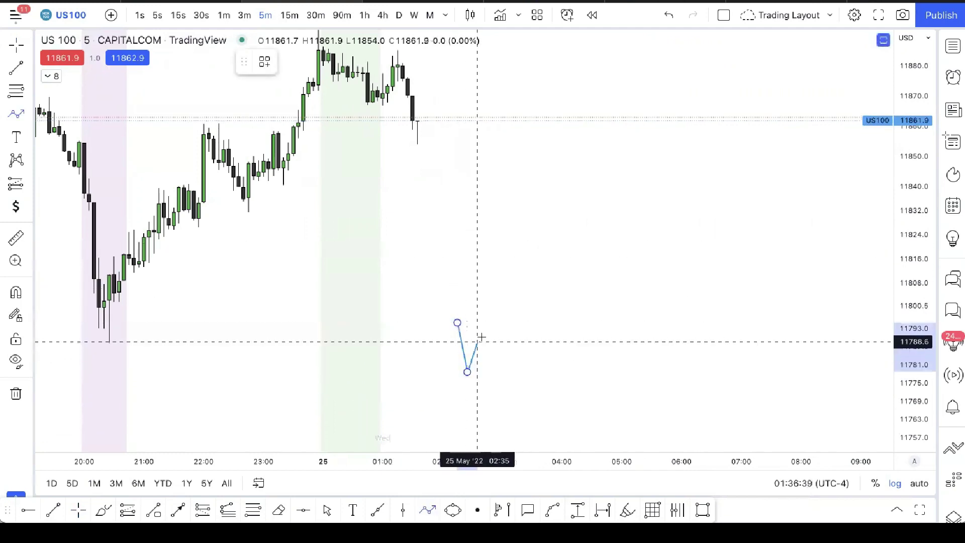
pyautogui.click(482, 331)
pyautogui.click(503, 364)
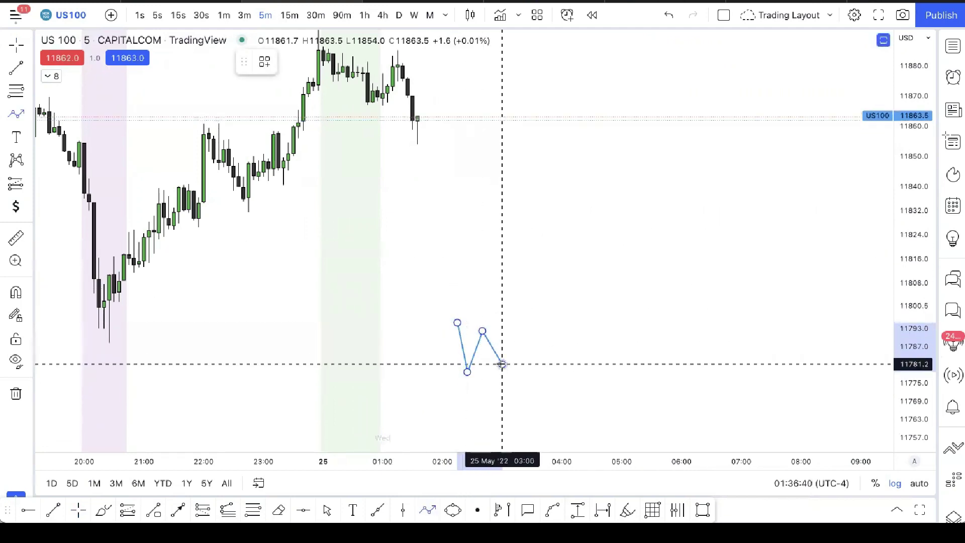
pyautogui.click(512, 220)
pyautogui.click(552, 241)
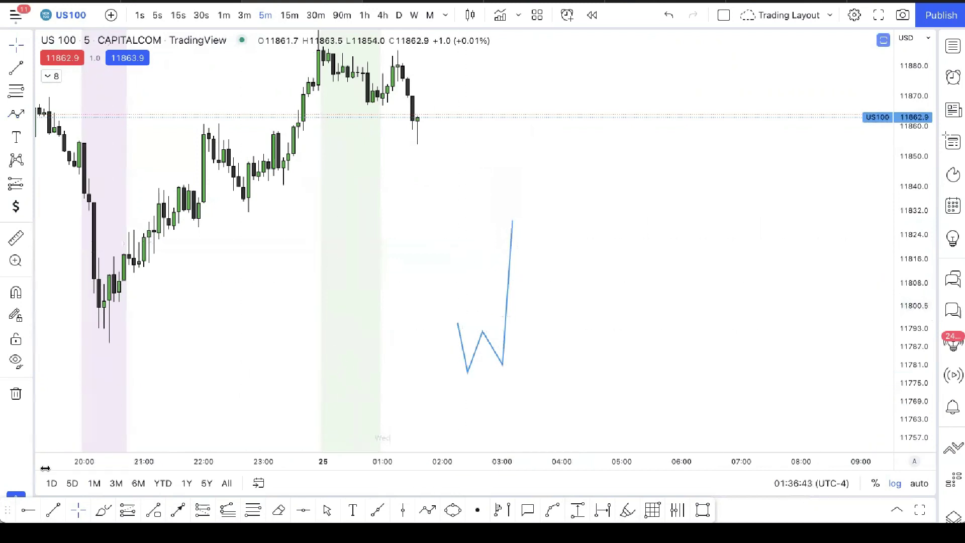
# Mark the W's middle peak with a short horizontal line and draw a narrow rectangle beside the final rise, from about 11787 to 11821.
pyautogui.click(482, 331)
pyautogui.click(522, 332)
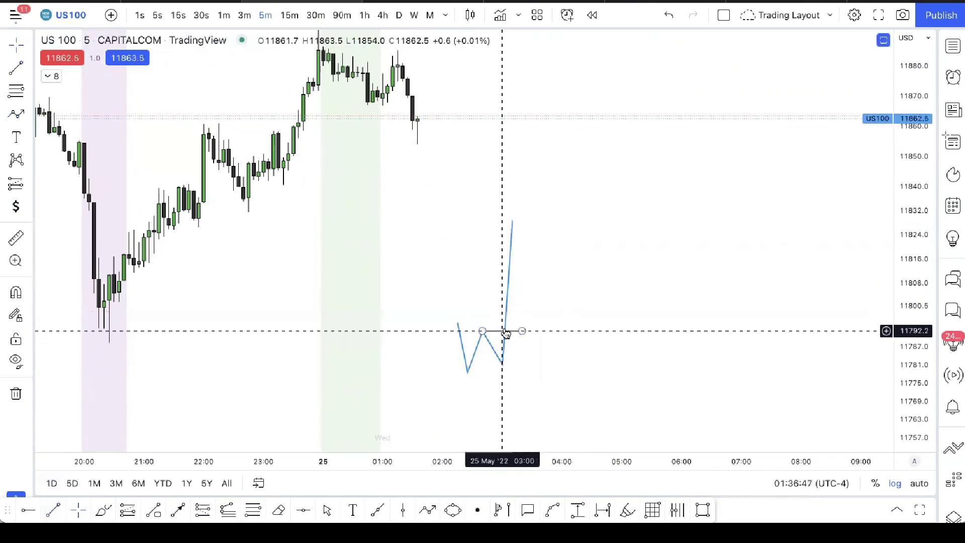
pyautogui.click(703, 510)
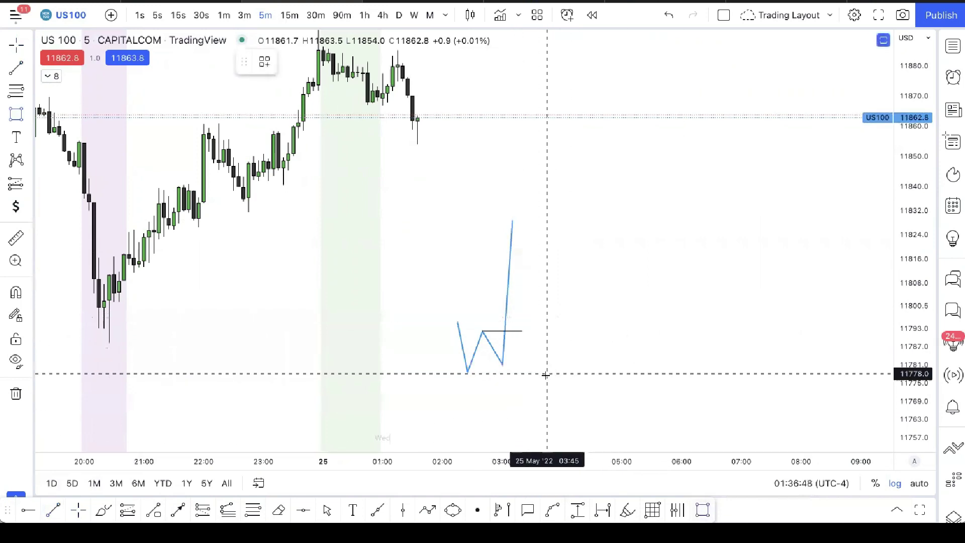
pyautogui.click(518, 347)
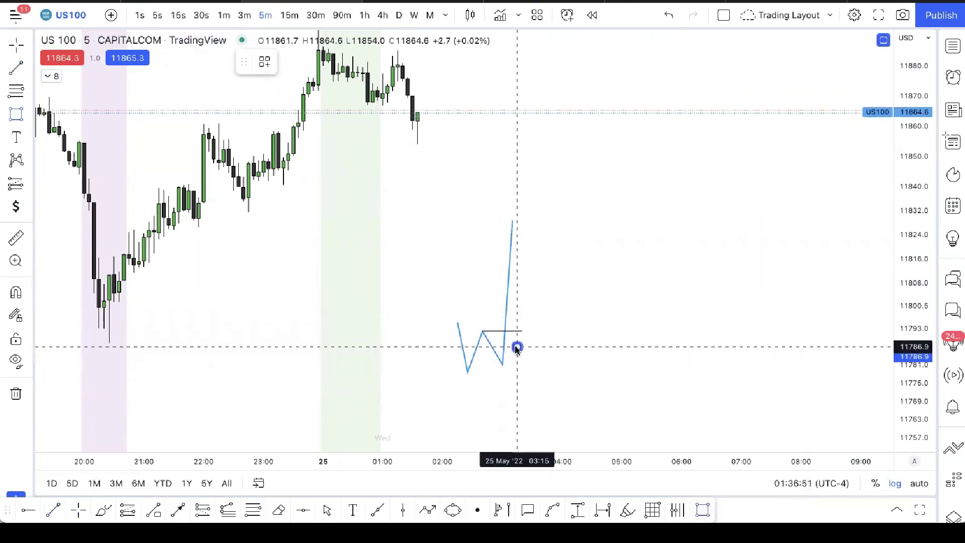
pyautogui.click(523, 347)
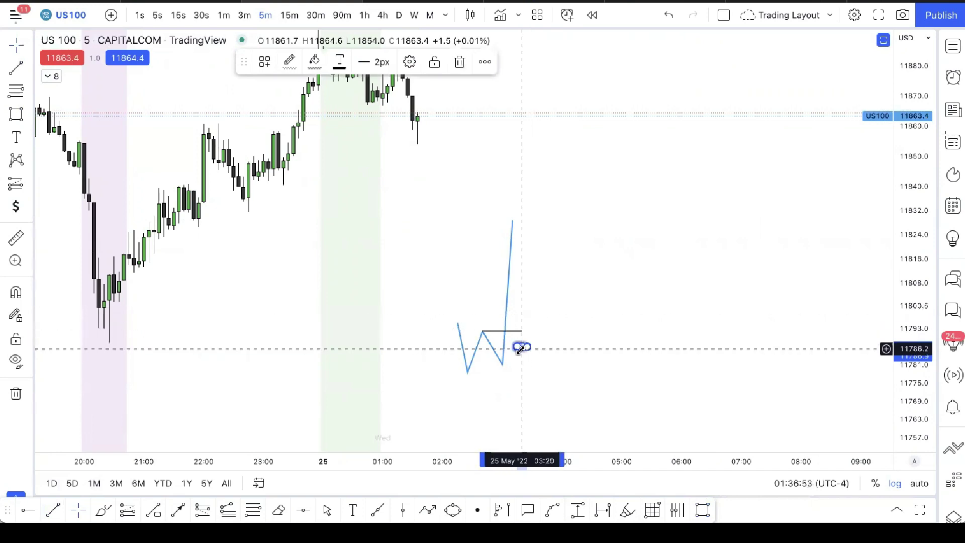
pyautogui.moveTo(522, 346); pyautogui.dragTo(547, 243)
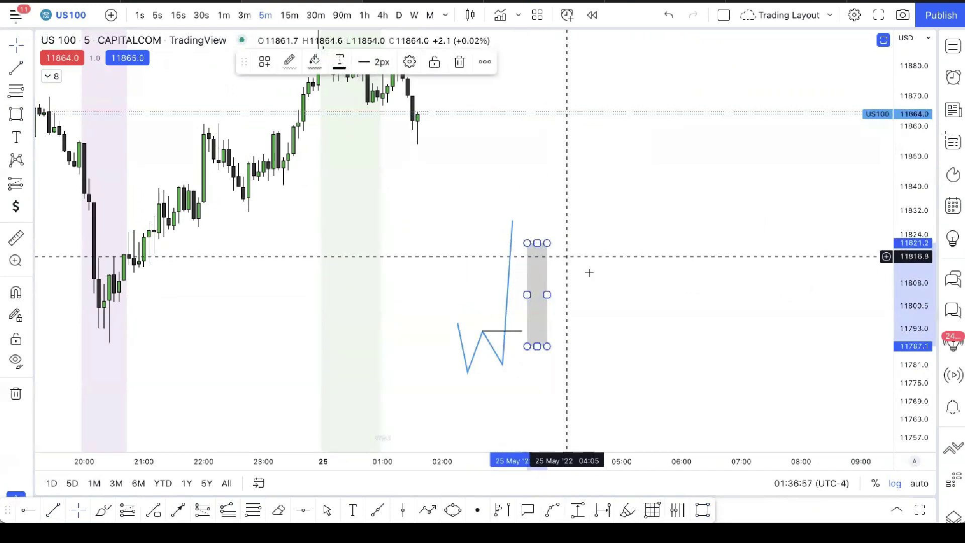
pyautogui.click(592, 273)
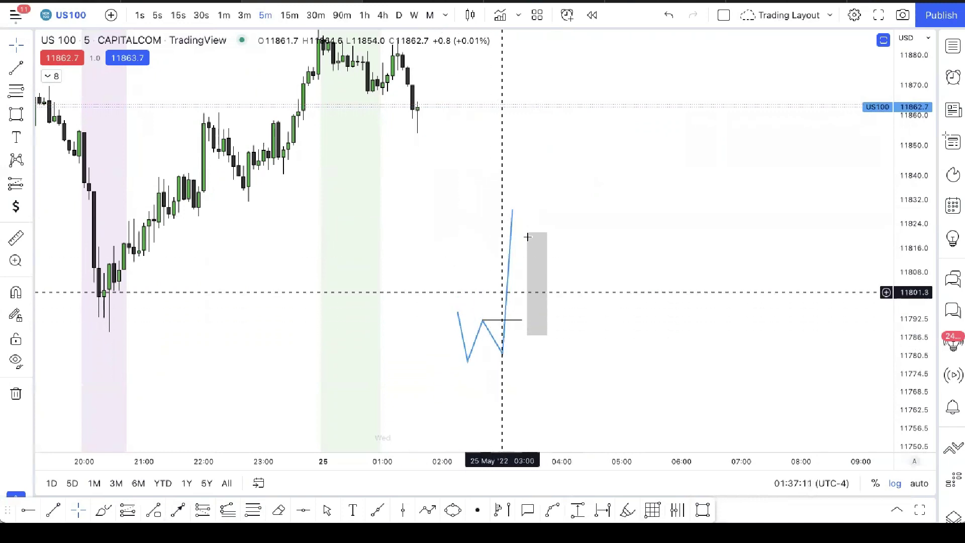
# Draw a long horizontal trend line through the W's lows and a shorter one just above 11840, further along the time axis.
pyautogui.click(53, 510)
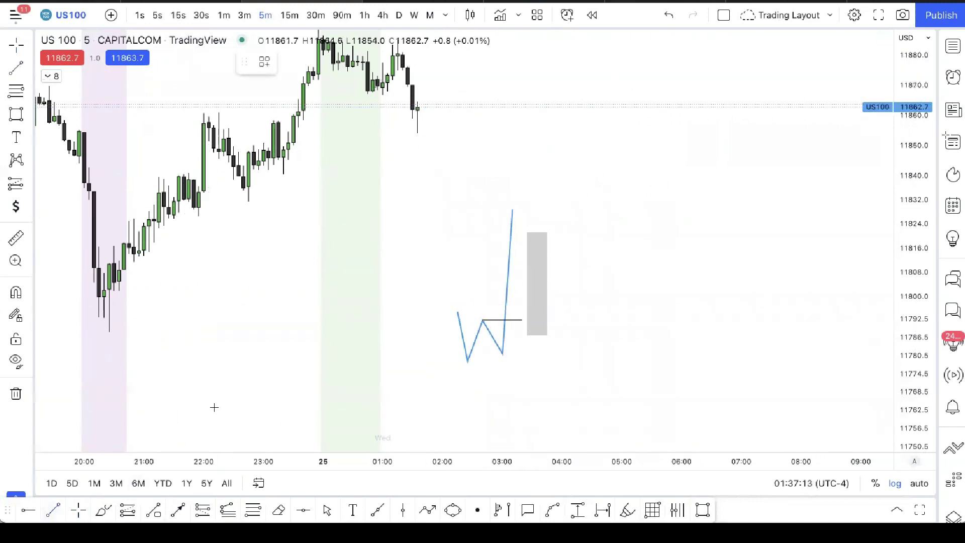
pyautogui.moveTo(295, 353); pyautogui.dragTo(637, 350)
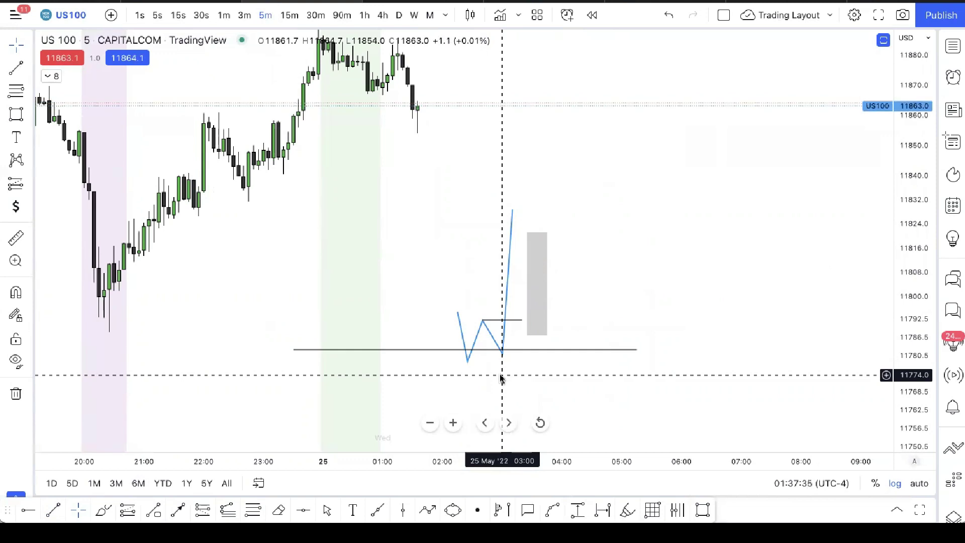
pyautogui.moveTo(493, 154); pyautogui.dragTo(444, 154)
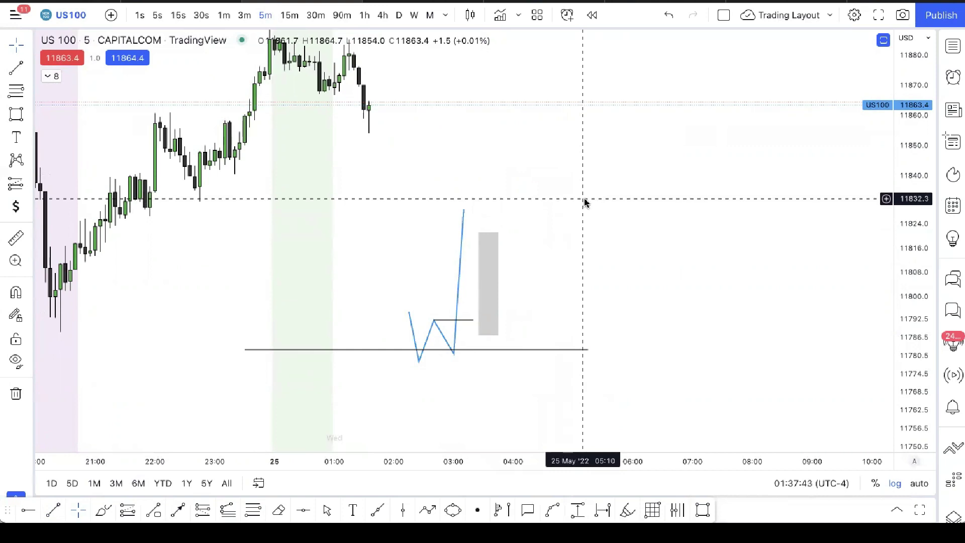
pyautogui.moveTo(599, 190); pyautogui.dragTo(590, 186)
pyautogui.click(428, 511)
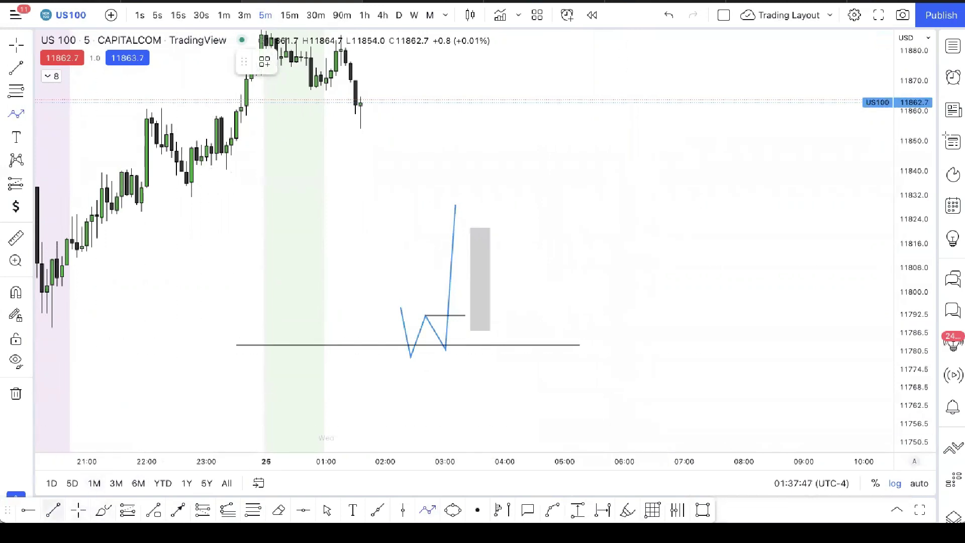
pyautogui.hotkey('alt', 't')
pyautogui.click(610, 162)
pyautogui.click(768, 162)
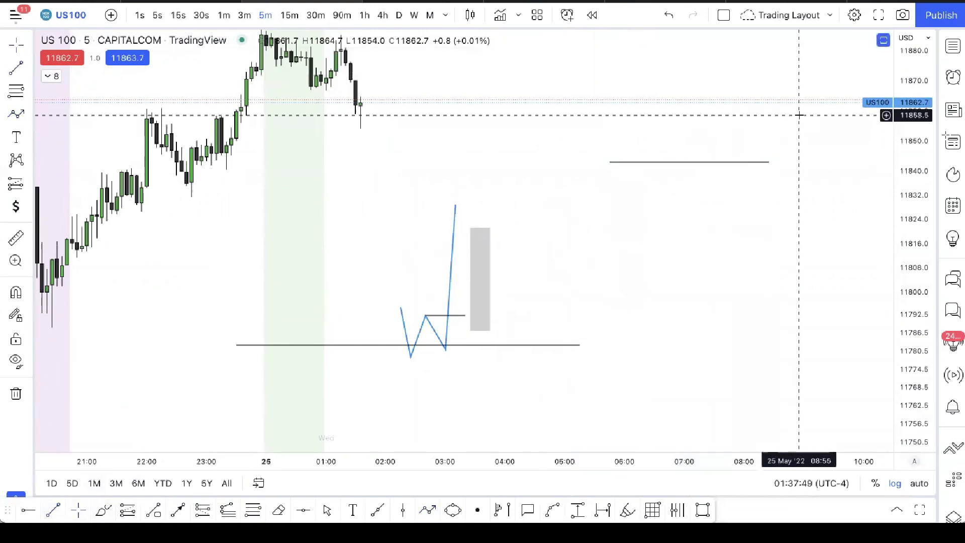
# Draw an M-shaped path over the upper horizontal line, then falling to about 11804 and rebounding to about 11828.
pyautogui.click(428, 511)
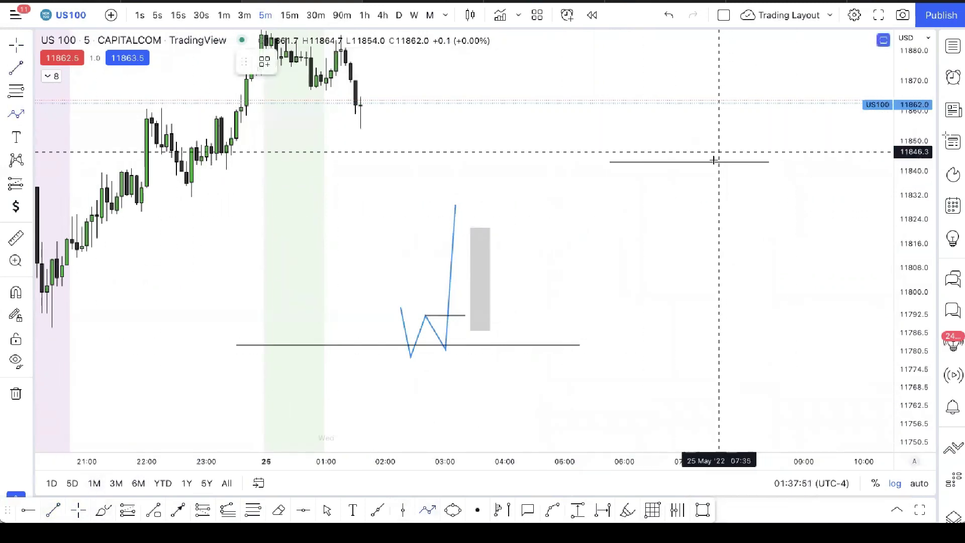
pyautogui.click(674, 208)
pyautogui.click(679, 145)
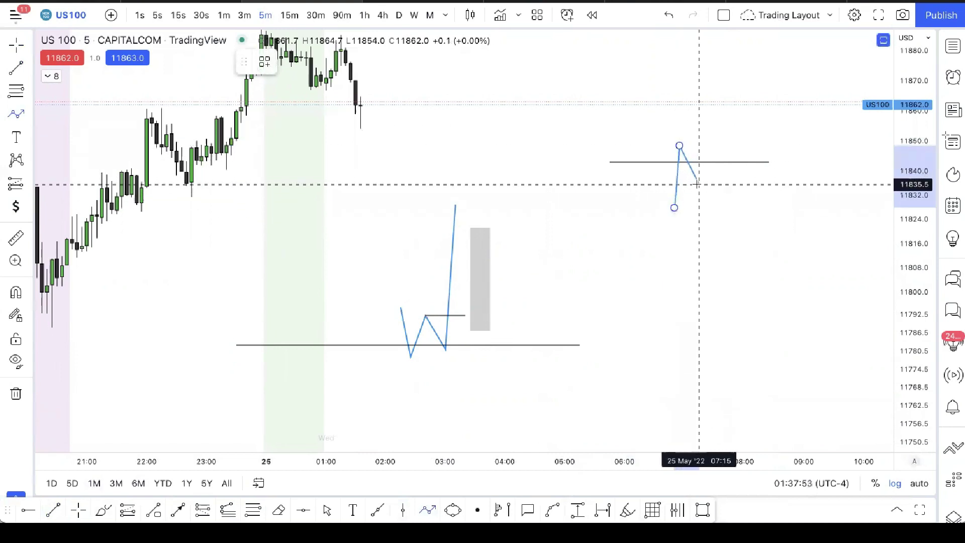
pyautogui.click(699, 186)
pyautogui.click(715, 144)
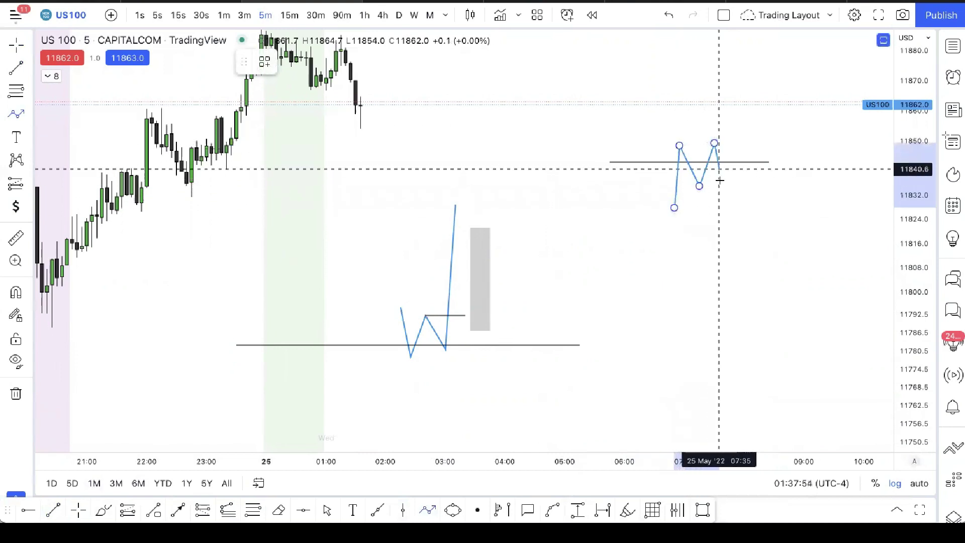
pyautogui.click(734, 281)
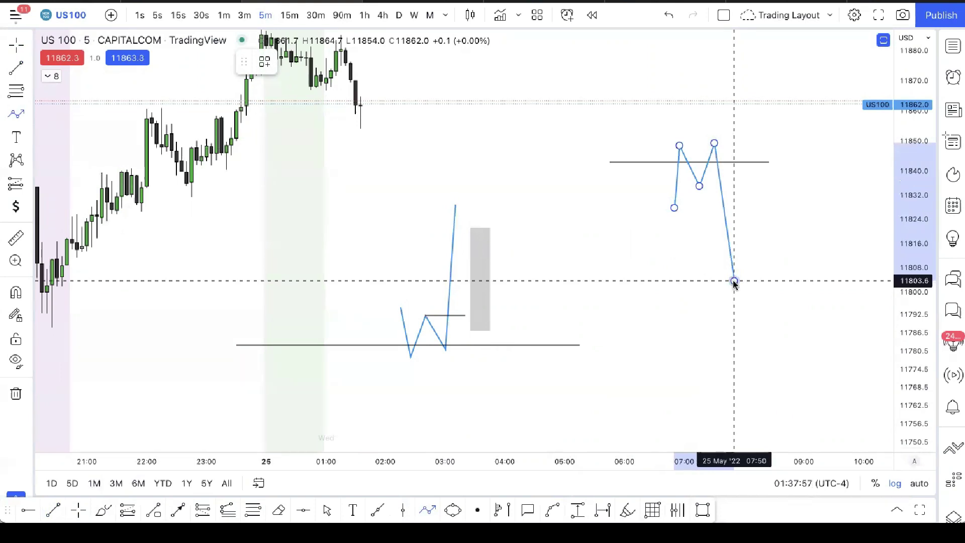
pyautogui.click(745, 205)
pyautogui.click(727, 175)
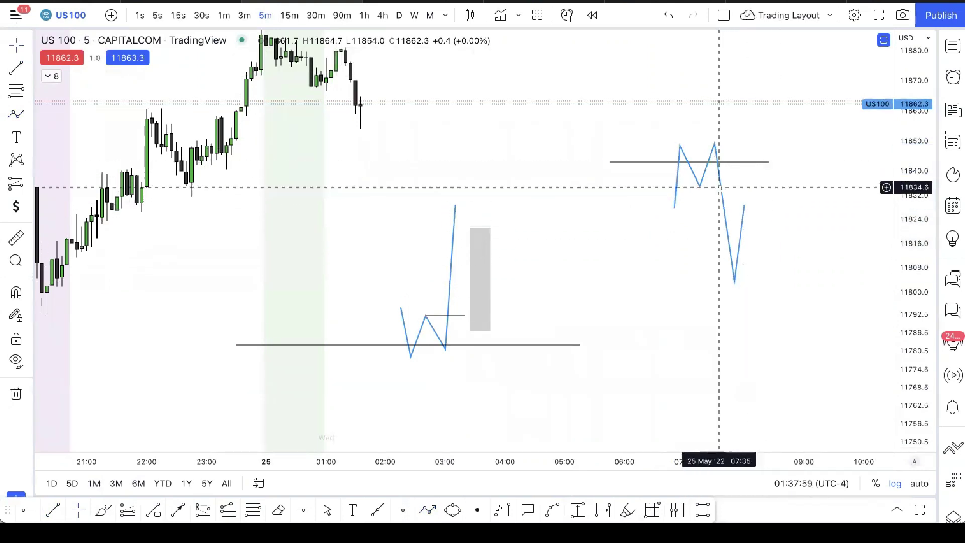
# Draw a narrow rectangle about 30 points tall beside the M pattern and move it directly under the M's middle low.
pyautogui.click(702, 510)
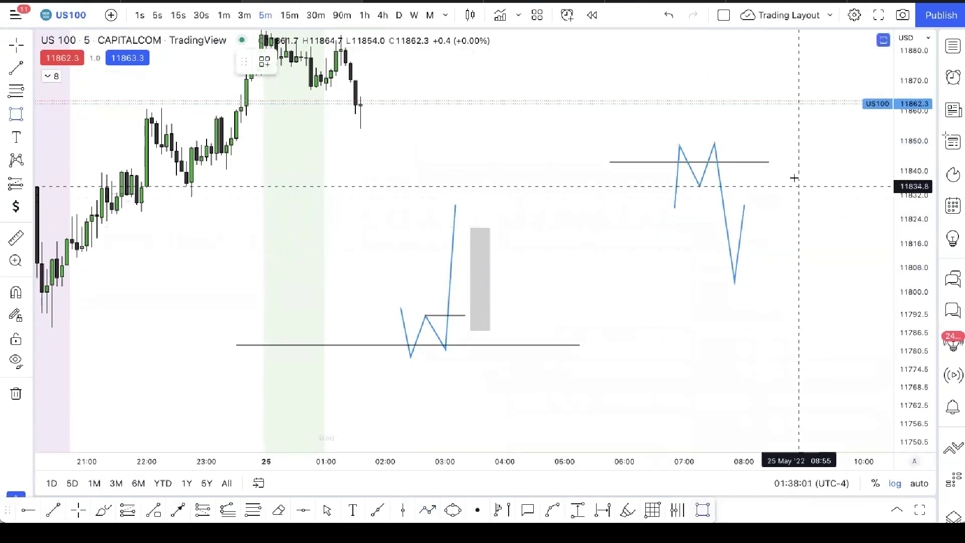
pyautogui.click(785, 155)
pyautogui.click(809, 244)
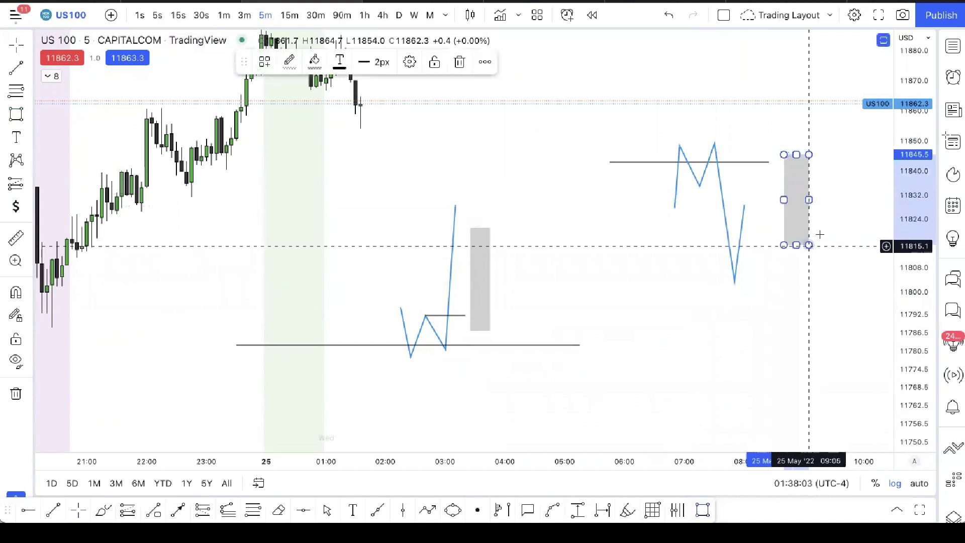
pyautogui.click(814, 224)
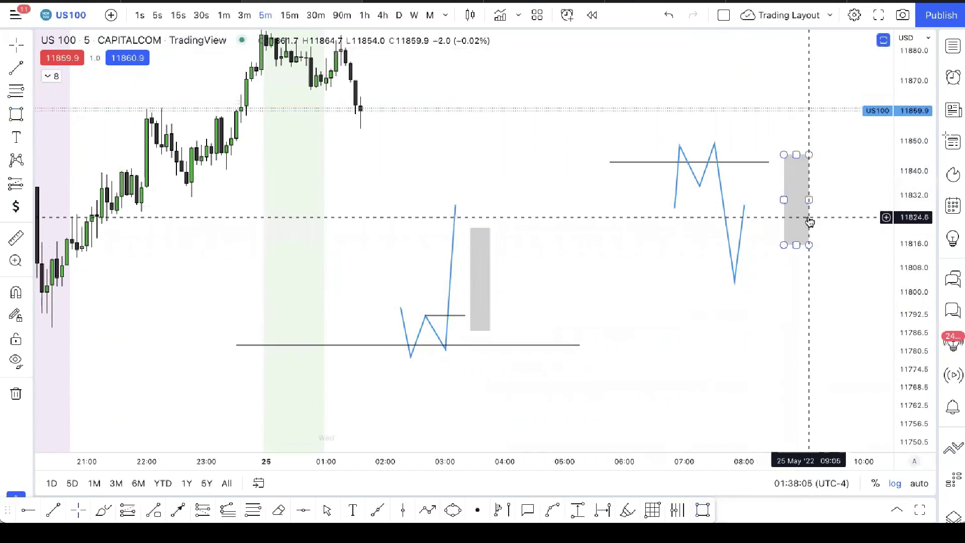
pyautogui.moveTo(808, 218); pyautogui.dragTo(725, 250)
pyautogui.click(797, 267)
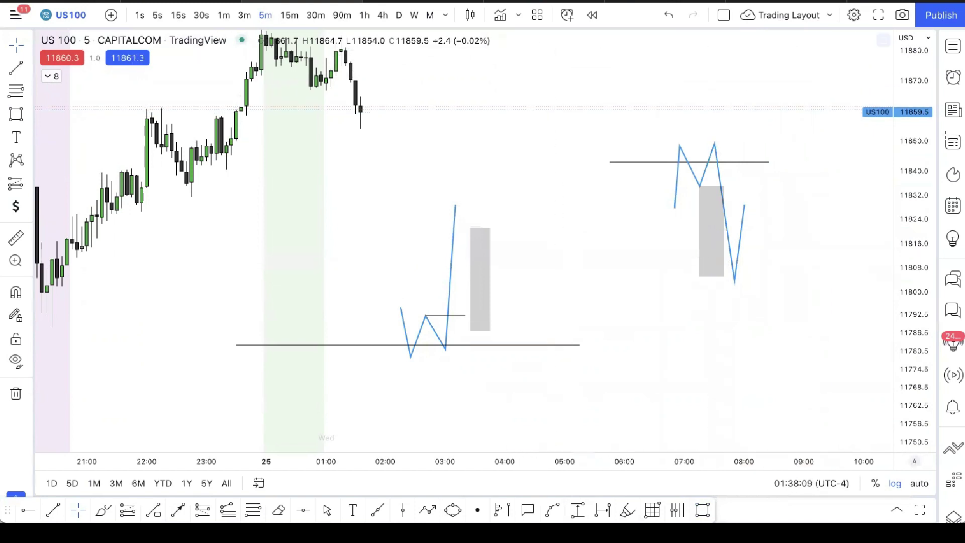
# Draw a path falling steeply from just under the upper horizontal line to about 11771, after the M pattern's rebound.
pyautogui.click(435, 504)
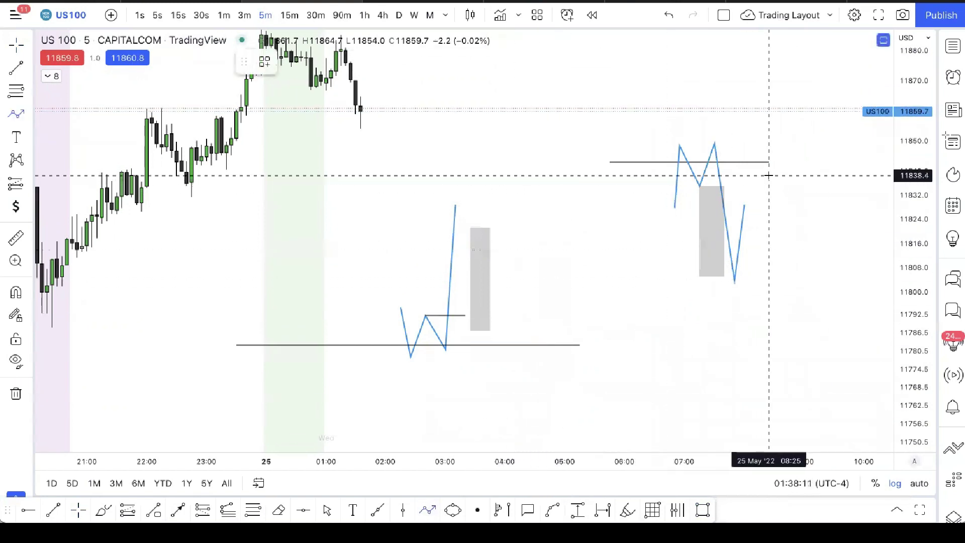
pyautogui.click(754, 173)
pyautogui.doubleClick(773, 377)
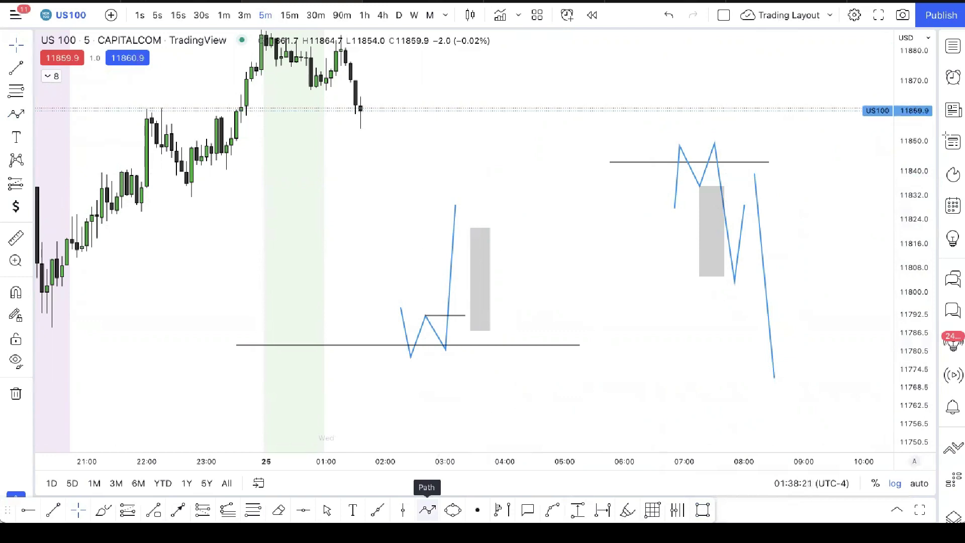
# Draw a path from the end of the W's rise down to the rectangle's base near 11787, then straight up to about 11852.
pyautogui.click(427, 510)
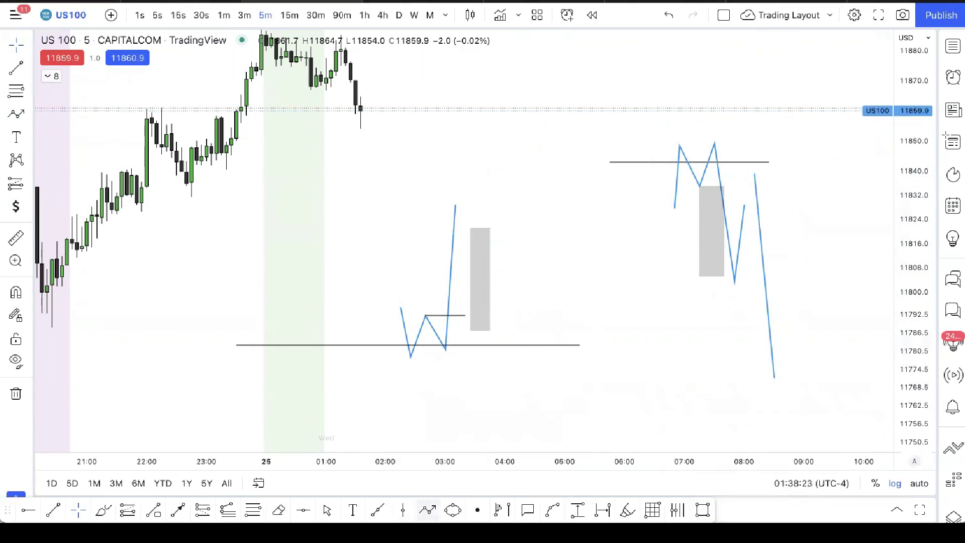
pyautogui.click(455, 205)
pyautogui.click(485, 331)
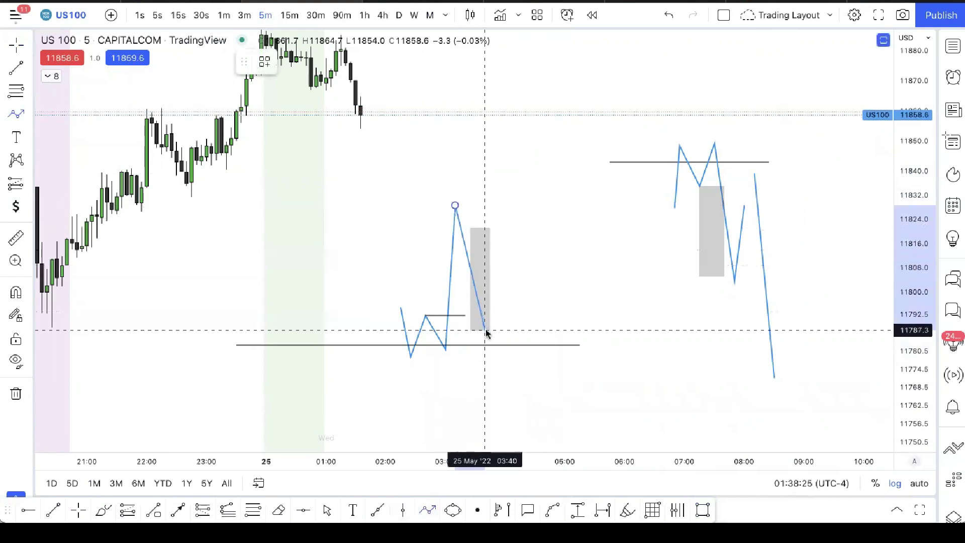
pyautogui.doubleClick(485, 136)
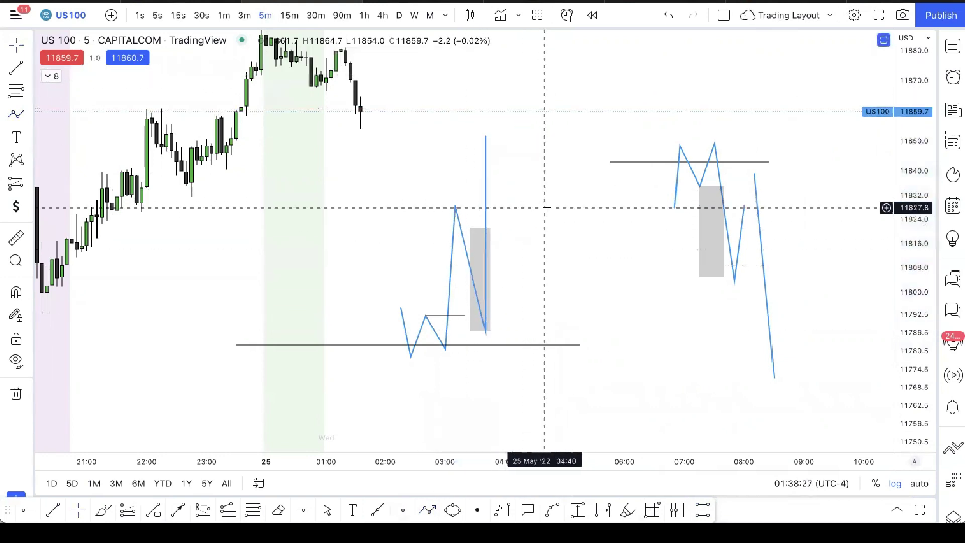
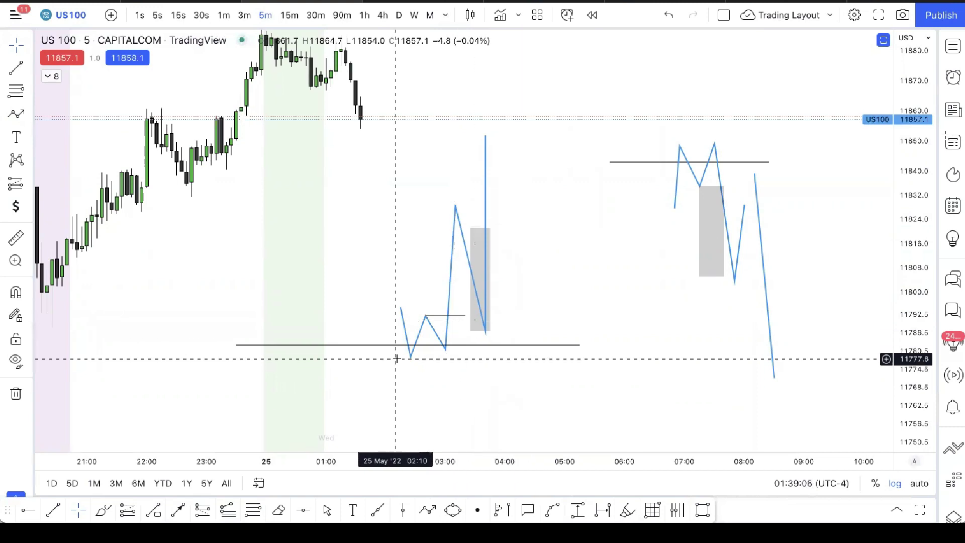
# Delete all the drawn W and M pattern illustrations from the chart.
pyautogui.moveTo(330, 384)
pyautogui.mouseDown()
pyautogui.moveTo(934, 107)
pyautogui.moveTo(874, 79)
pyautogui.mouseUp()
pyautogui.press('Delete')
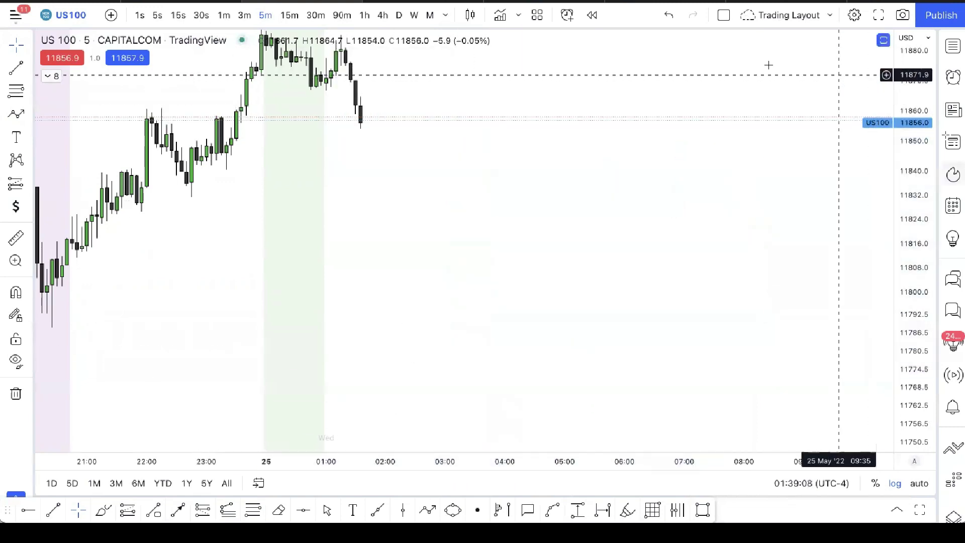
# Go back to the 24 May price action and start Bar Replay from about 11:00.
pyautogui.moveTo(383, 237); pyautogui.dragTo(875, 256)
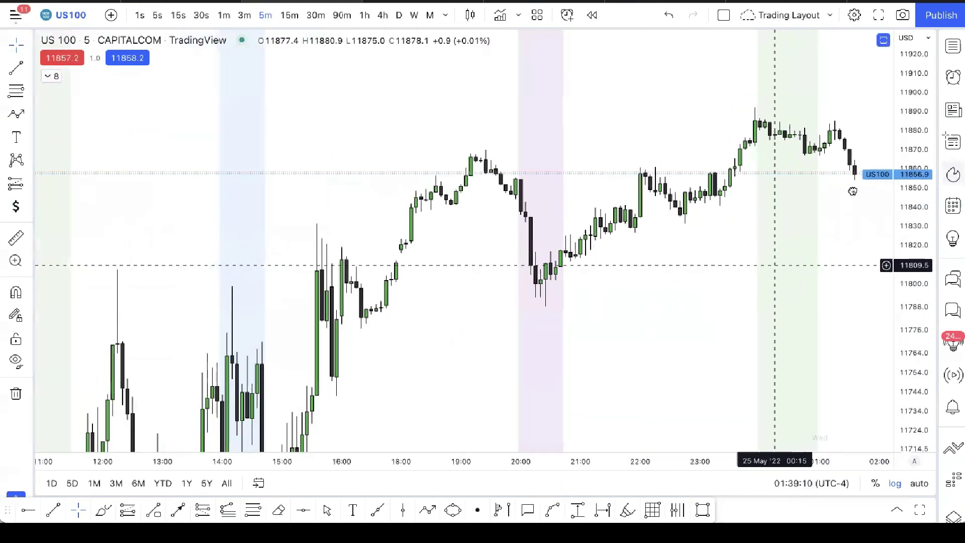
pyautogui.scroll(-5, 856, 179)
pyautogui.moveTo(900, 376); pyautogui.dragTo(900, 402)
pyautogui.moveTo(634, 312); pyautogui.dragTo(843, 252)
pyautogui.moveTo(913, 368); pyautogui.dragTo(913, 237)
pyautogui.scroll(3, 741, 248)
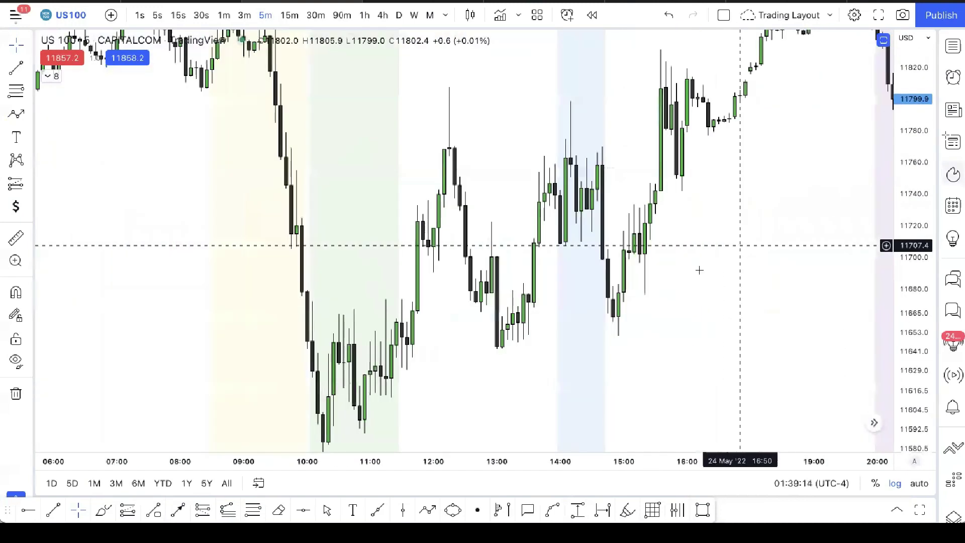
pyautogui.click(592, 15)
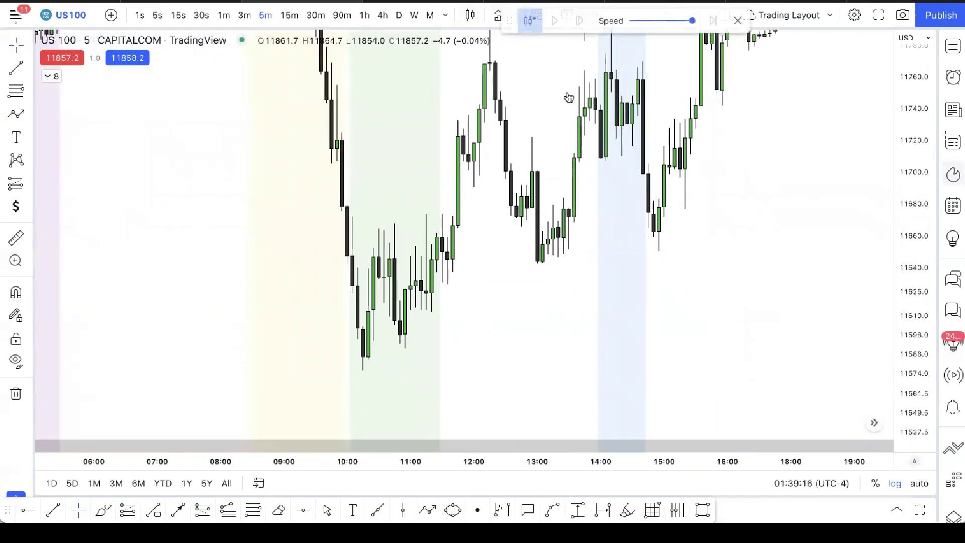
pyautogui.click(410, 217)
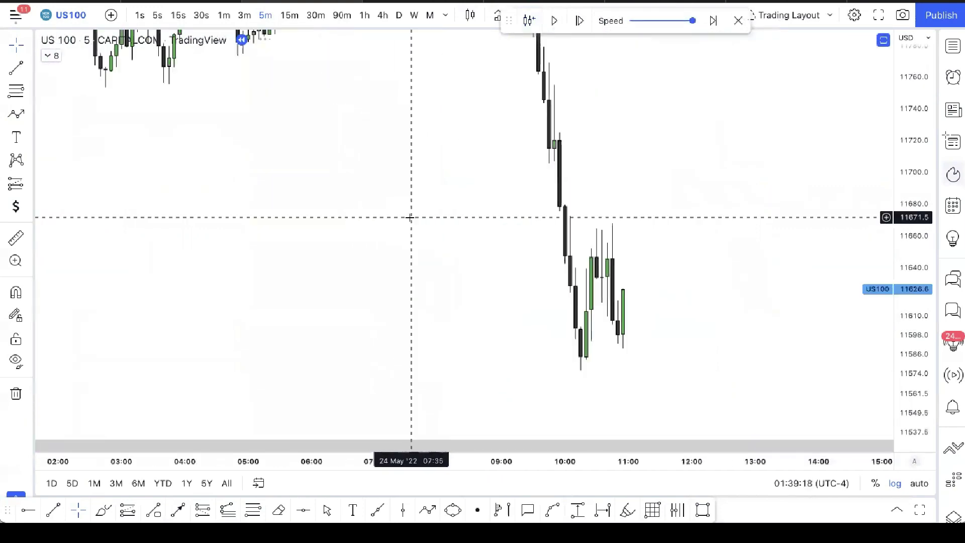
# Move the replay starting point back to about 08:55 on 24 May, near the morning highs before the sharp drop.
pyautogui.moveTo(565, 86); pyautogui.dragTo(494, 379)
pyautogui.moveTo(784, 301); pyautogui.dragTo(843, 225)
pyautogui.moveTo(926, 293); pyautogui.dragTo(926, 151)
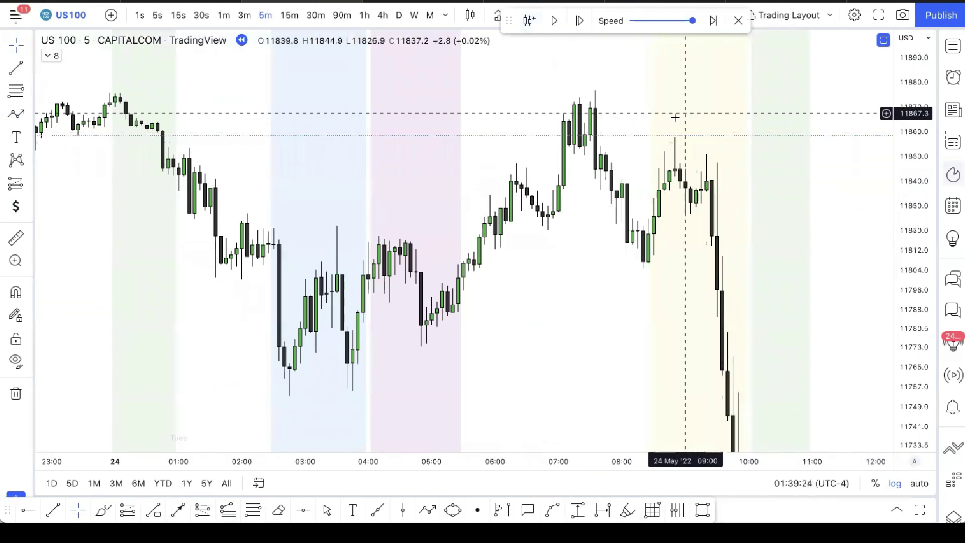
pyautogui.moveTo(680, 58); pyautogui.dragTo(641, 58)
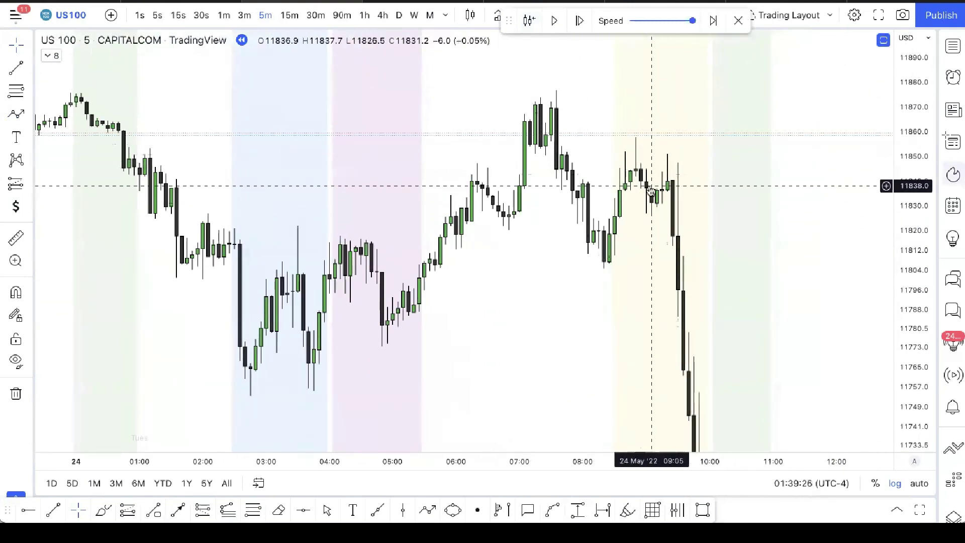
pyautogui.click(527, 21)
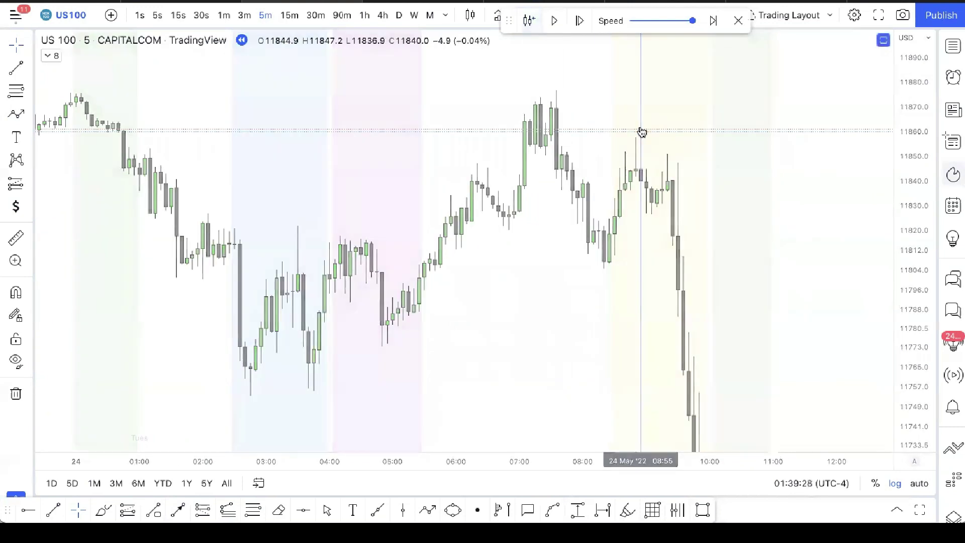
pyautogui.click(639, 130)
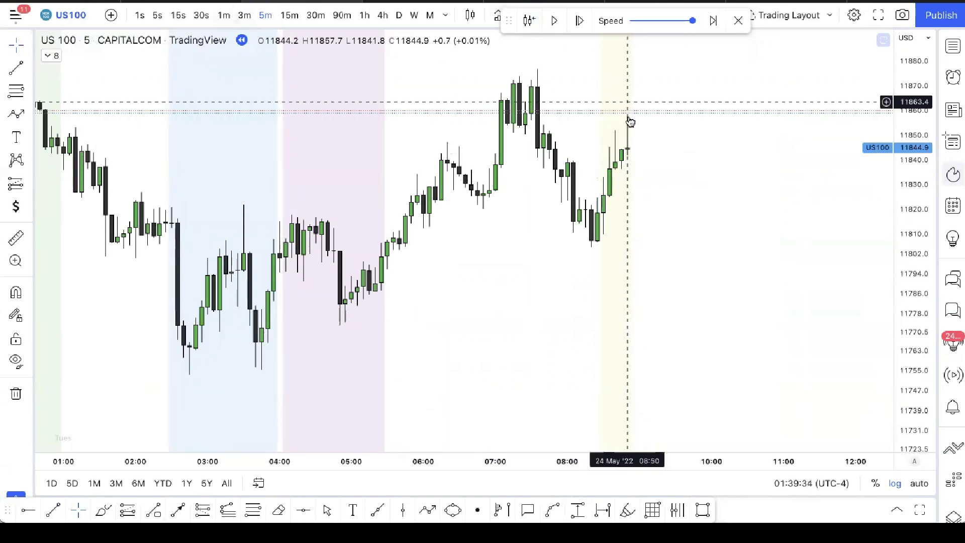
# Switch the chart to 3 minutes and draw a horizontal line at about 11836 from the 08:45 swing low.
pyautogui.click(245, 15)
pyautogui.moveTo(908, 226); pyautogui.dragTo(907, 183)
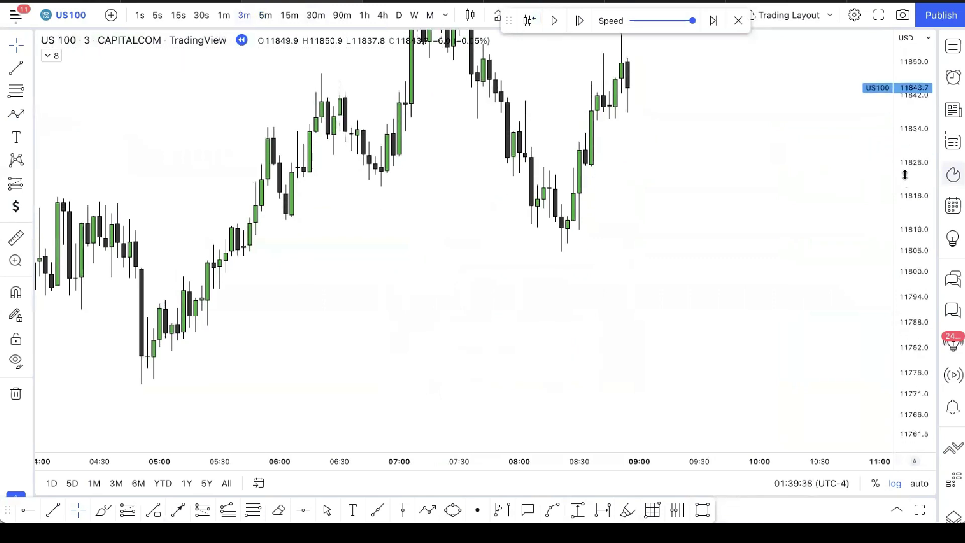
pyautogui.moveTo(824, 141); pyautogui.dragTo(677, 204)
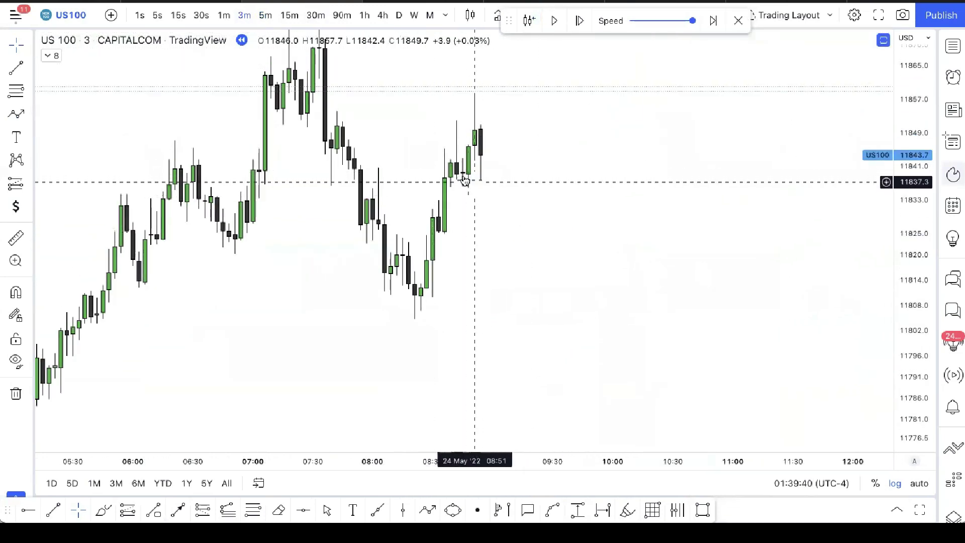
pyautogui.click(18, 70)
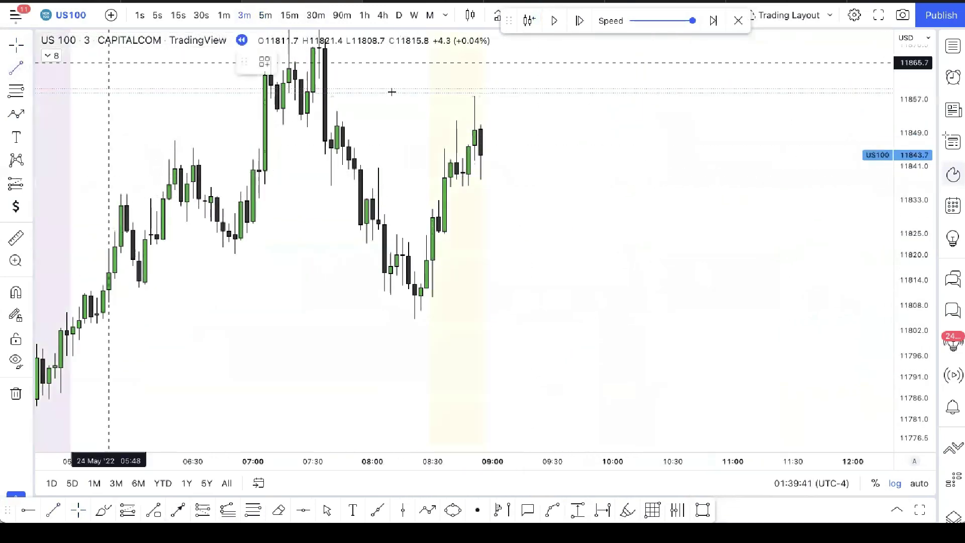
pyautogui.click(463, 185)
pyautogui.click(547, 185)
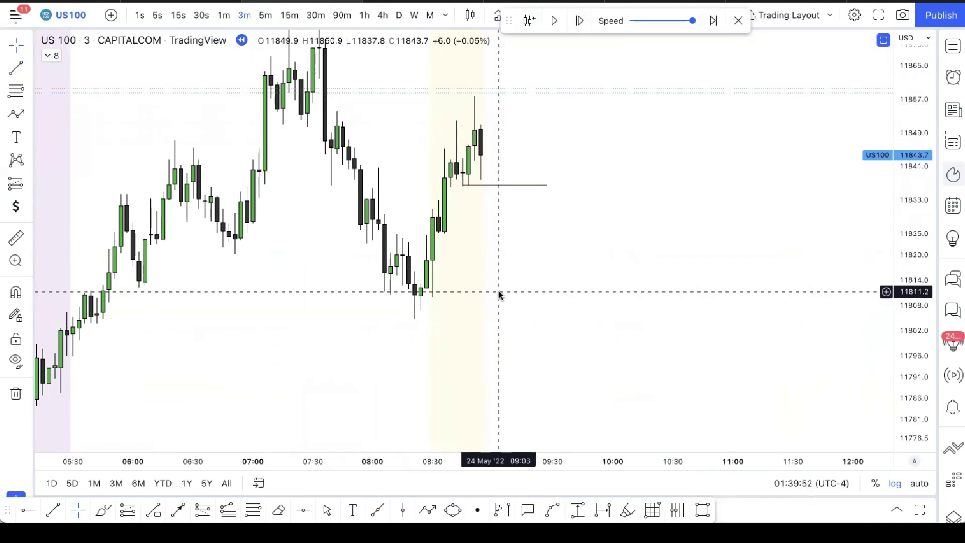
# Advance the replay to about 09:00 and draw a horizontal line at about 11851 from the 08:54 candle's high to 10:00.
pyautogui.click(581, 22)
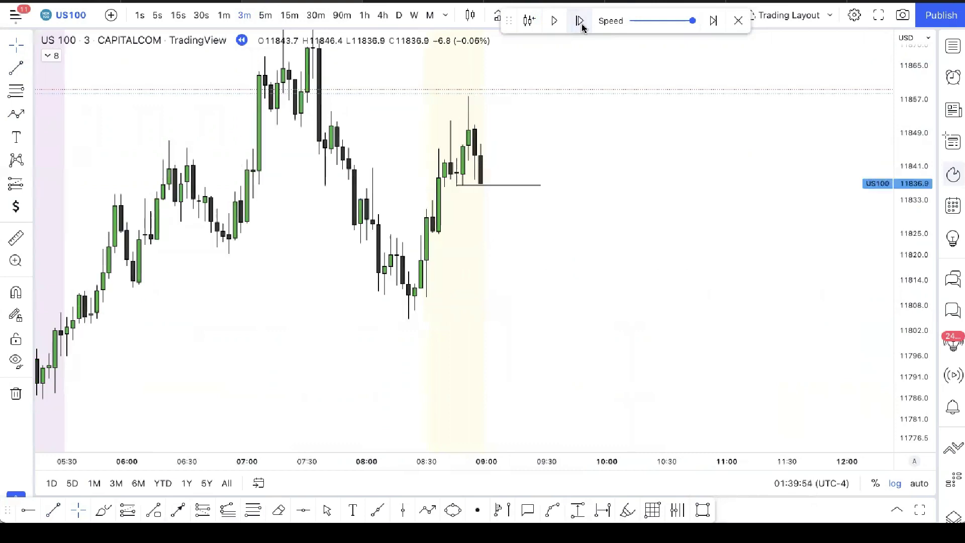
pyautogui.click(581, 21)
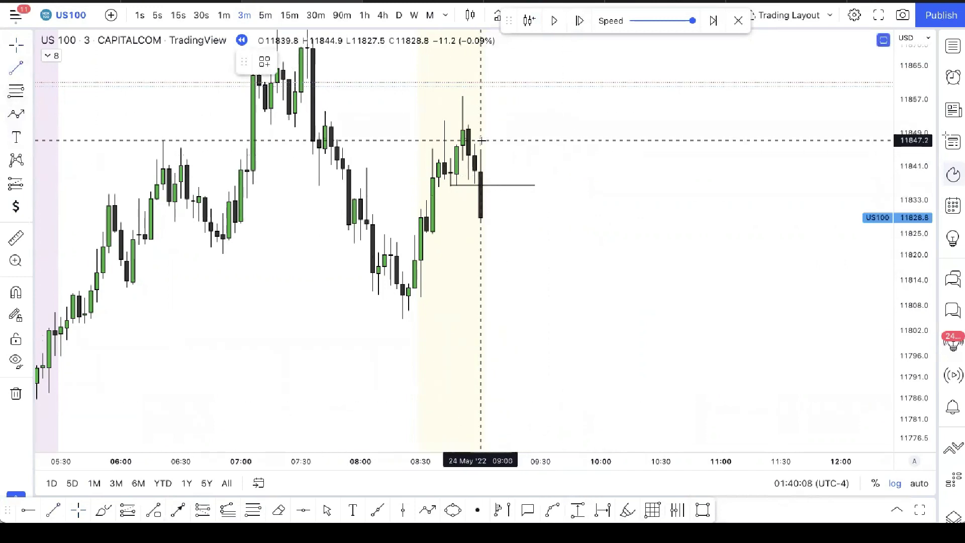
pyautogui.moveTo(468, 125); pyautogui.dragTo(601, 124)
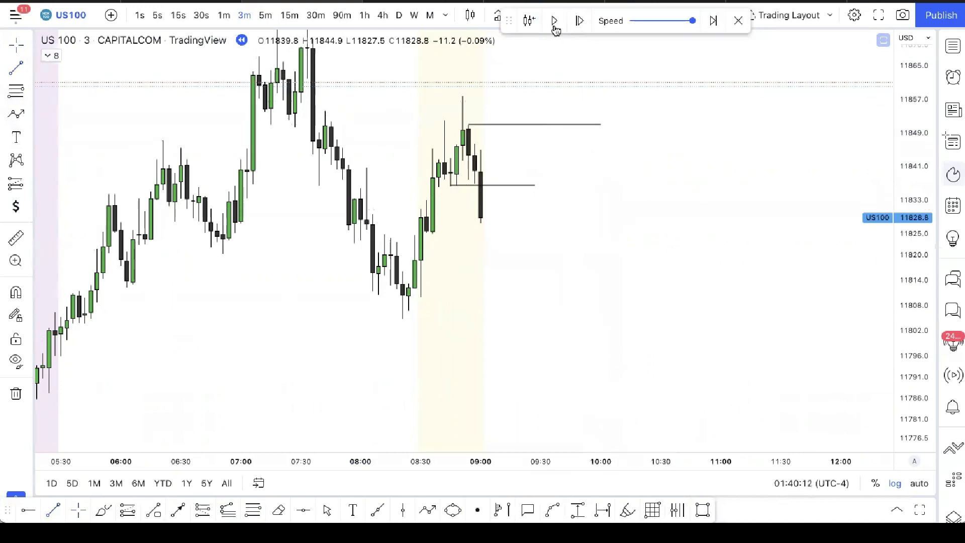
# Advance the 3-minute replay candle by candle to about 09:39, through the retest of the upper line and the selloff.
pyautogui.click(578, 25)
pyautogui.click(579, 26)
pyautogui.click(578, 25)
pyautogui.click(578, 25)
pyautogui.click(578, 25)
pyautogui.click(578, 25)
pyautogui.click(578, 25)
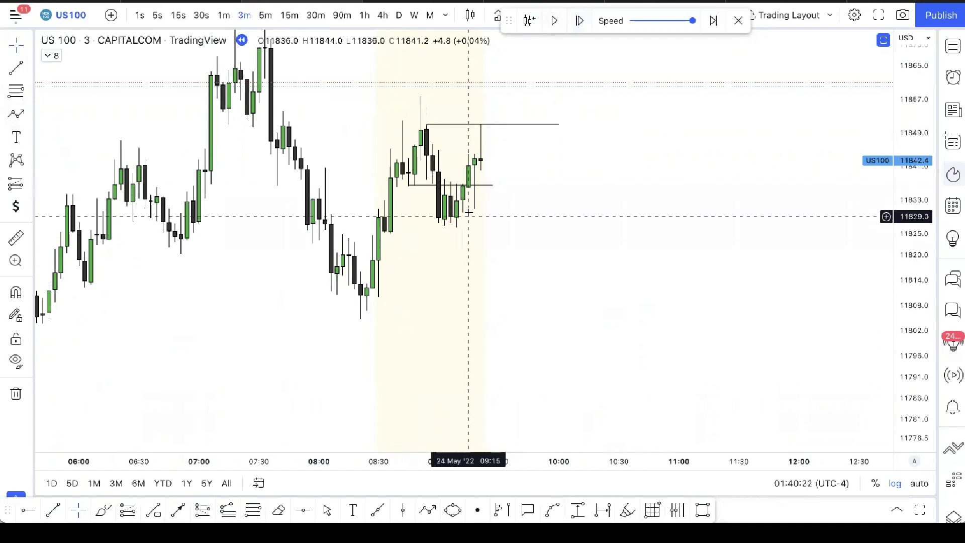
pyautogui.click(581, 21)
pyautogui.click(581, 21)
pyautogui.click(581, 20)
pyautogui.click(581, 21)
pyautogui.click(581, 21)
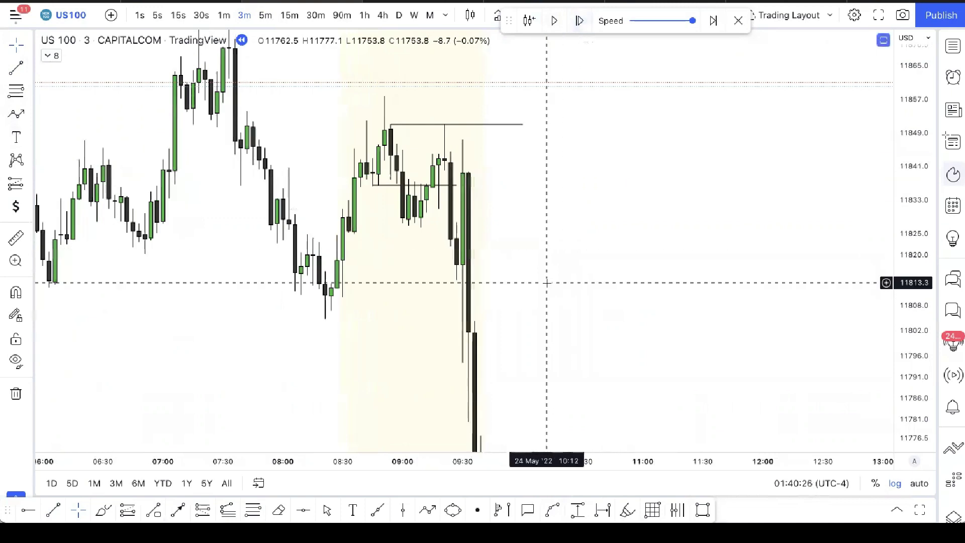
# Continue the 3-minute replay candle by candle to about 10:21, following the decline and first bounce.
pyautogui.moveTo(546, 282); pyautogui.dragTo(561, 114)
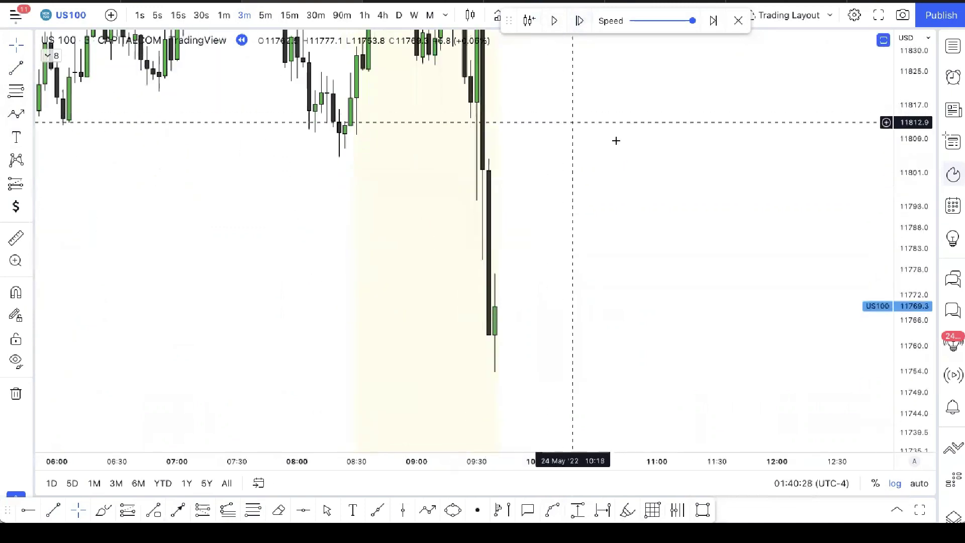
pyautogui.moveTo(920, 249); pyautogui.dragTo(919, 307)
pyautogui.moveTo(823, 293); pyautogui.dragTo(799, 222)
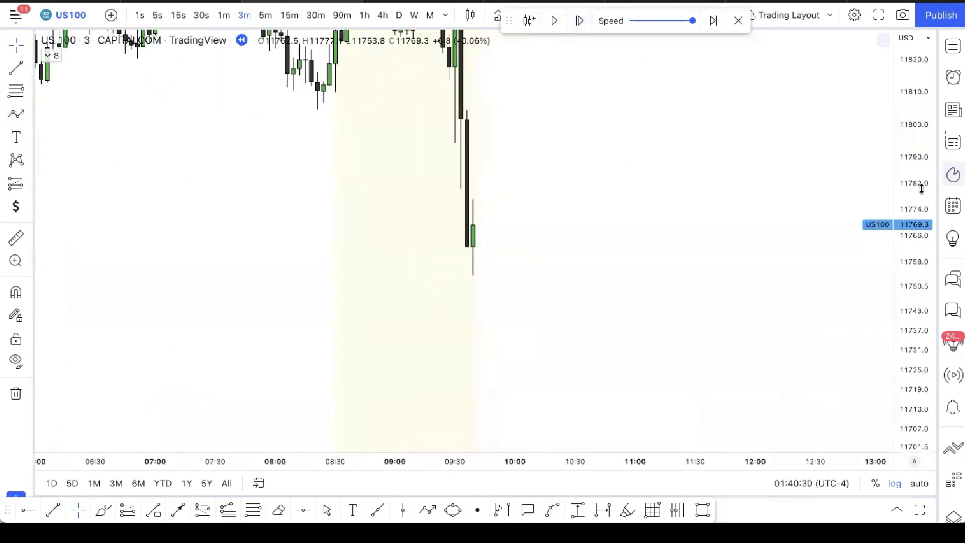
pyautogui.moveTo(921, 190); pyautogui.dragTo(921, 312)
pyautogui.moveTo(578, 463); pyautogui.dragTo(608, 463)
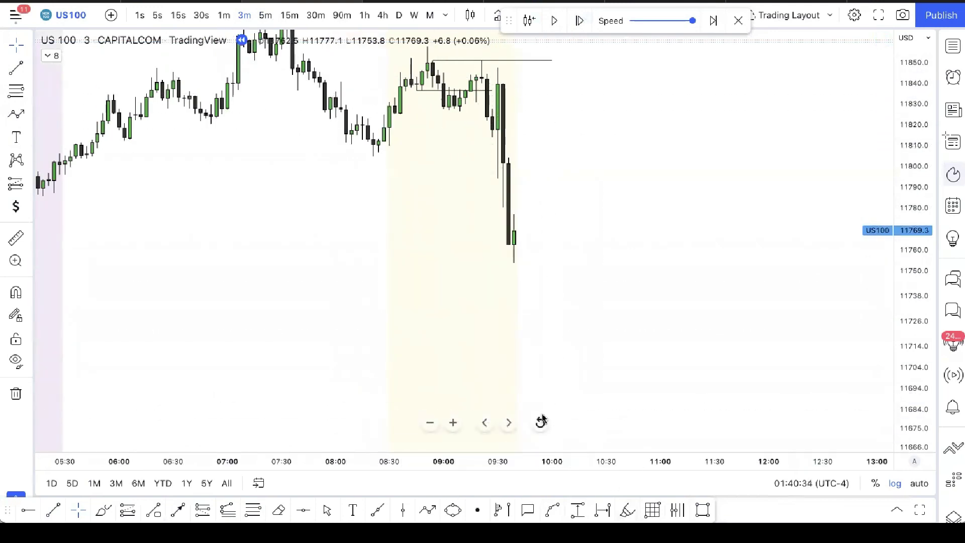
pyautogui.click(581, 21)
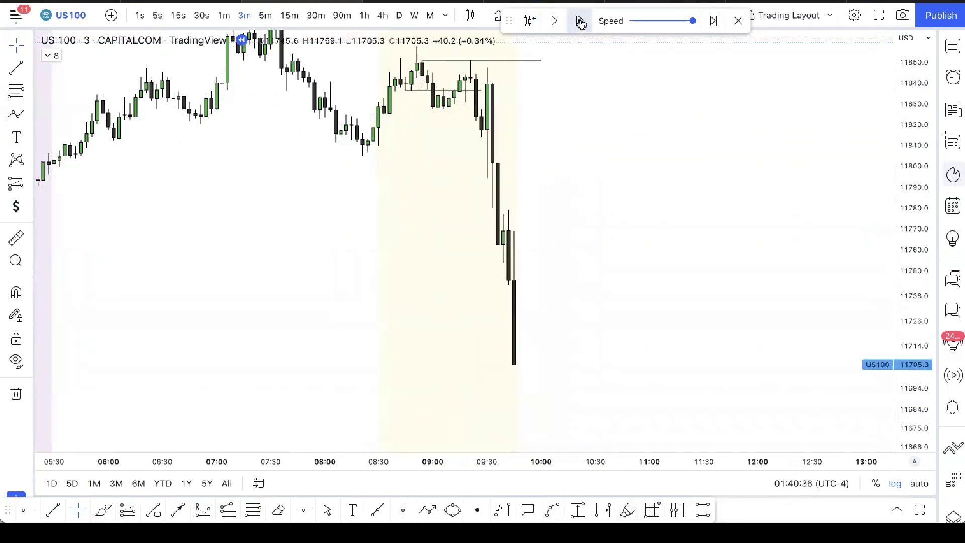
pyautogui.click(581, 21)
pyautogui.click(580, 21)
pyautogui.click(581, 21)
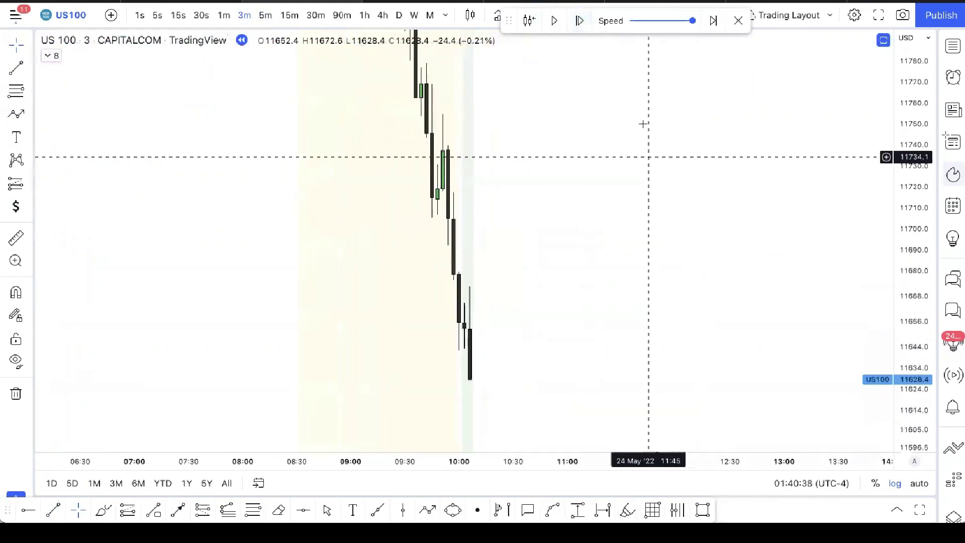
pyautogui.click(579, 21)
pyautogui.click(580, 21)
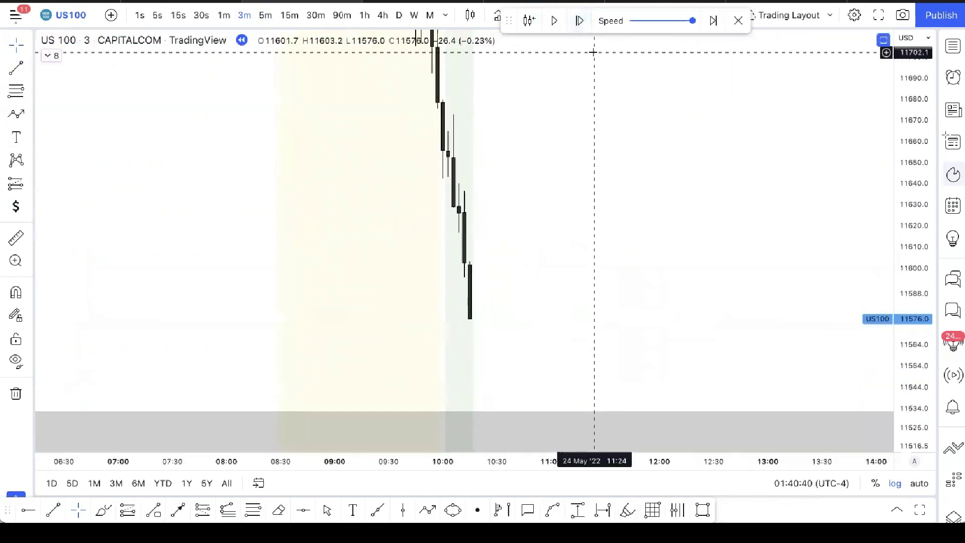
pyautogui.click(579, 21)
pyautogui.click(581, 21)
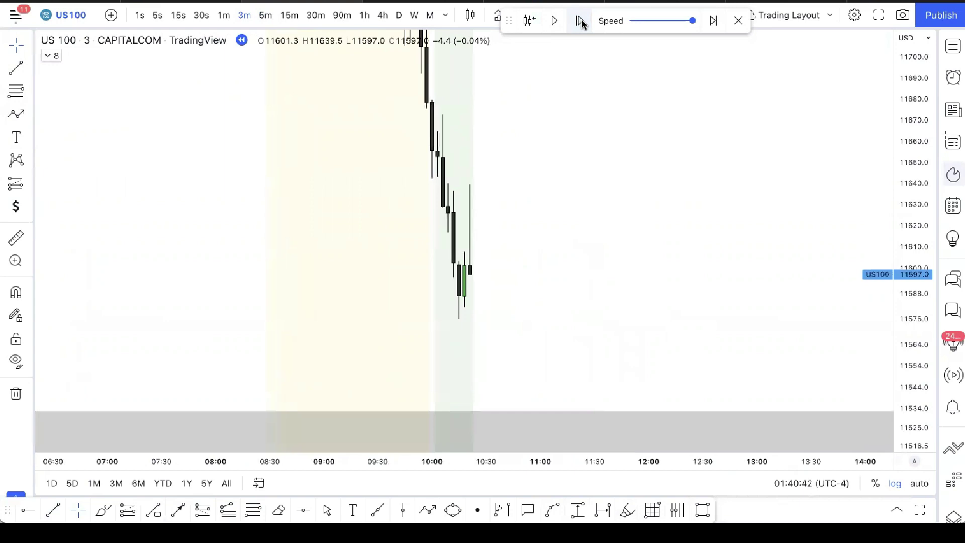
pyautogui.click(581, 21)
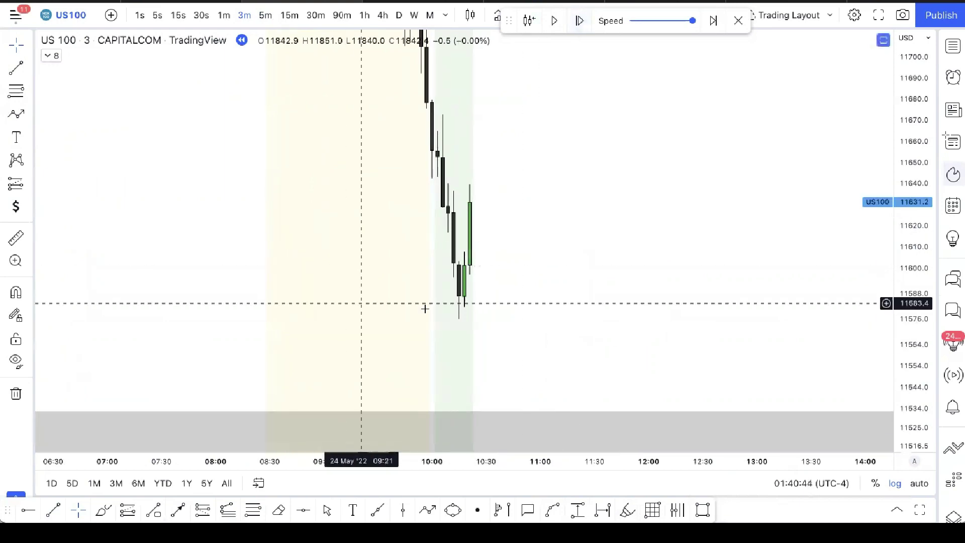
# Switch the chart to 1 minute, reset its view, and draw a horizontal line at about 11641 from the 10:11 swing high.
pyautogui.click(224, 16)
pyautogui.rightClick(509, 73)
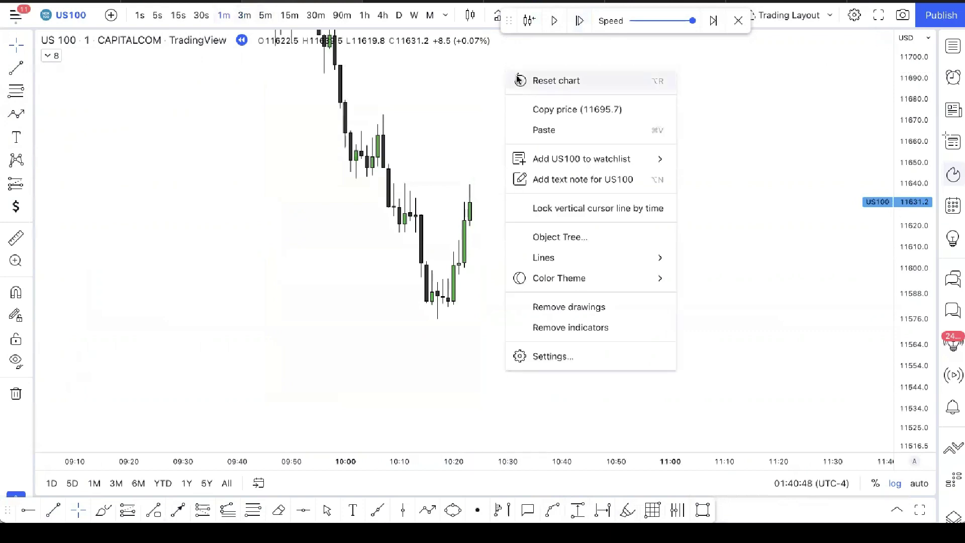
pyautogui.click(511, 78)
pyautogui.moveTo(932, 423); pyautogui.dragTo(915, 346)
pyautogui.moveTo(845, 343); pyautogui.dragTo(591, 127)
pyautogui.scroll(2, 573, 179)
pyautogui.moveTo(555, 284); pyautogui.dragTo(497, 154)
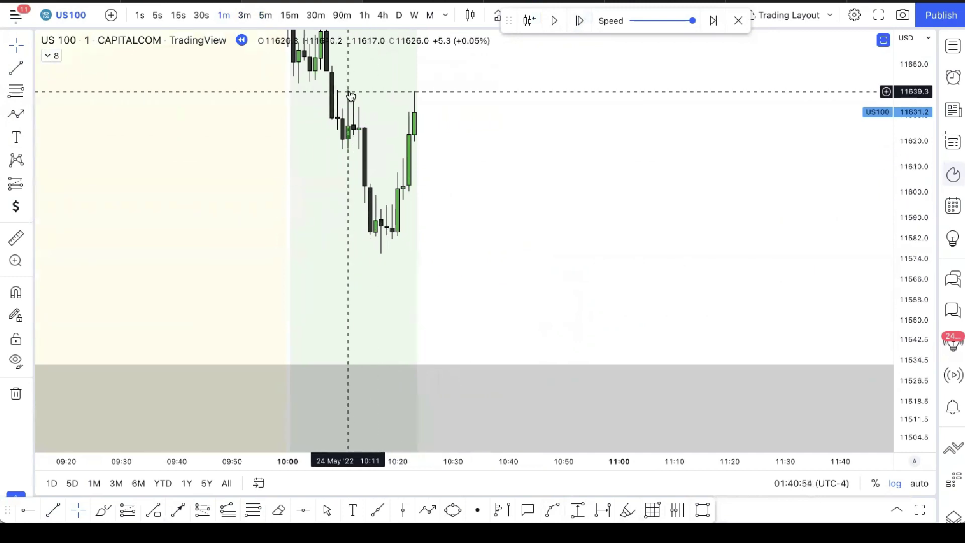
pyautogui.click(16, 67)
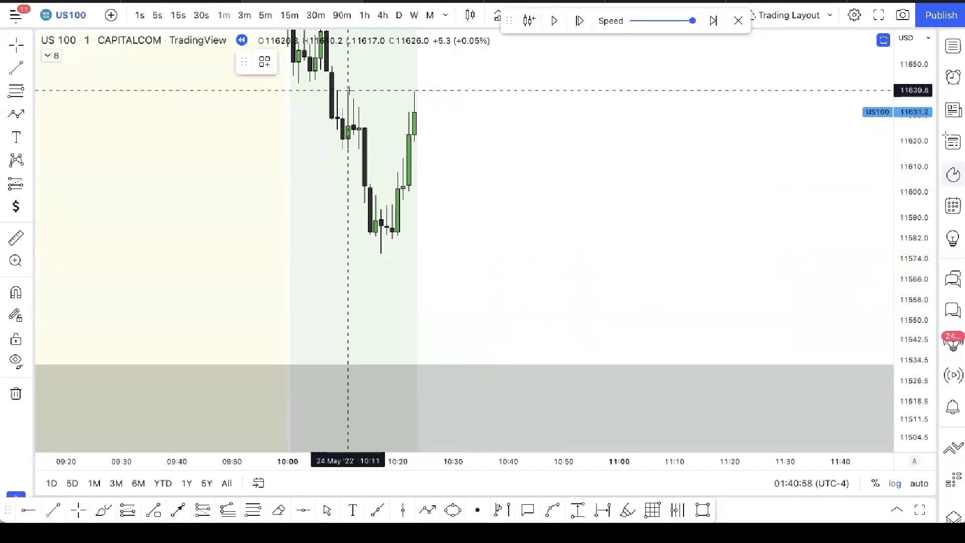
pyautogui.moveTo(349, 88); pyautogui.dragTo(458, 88)
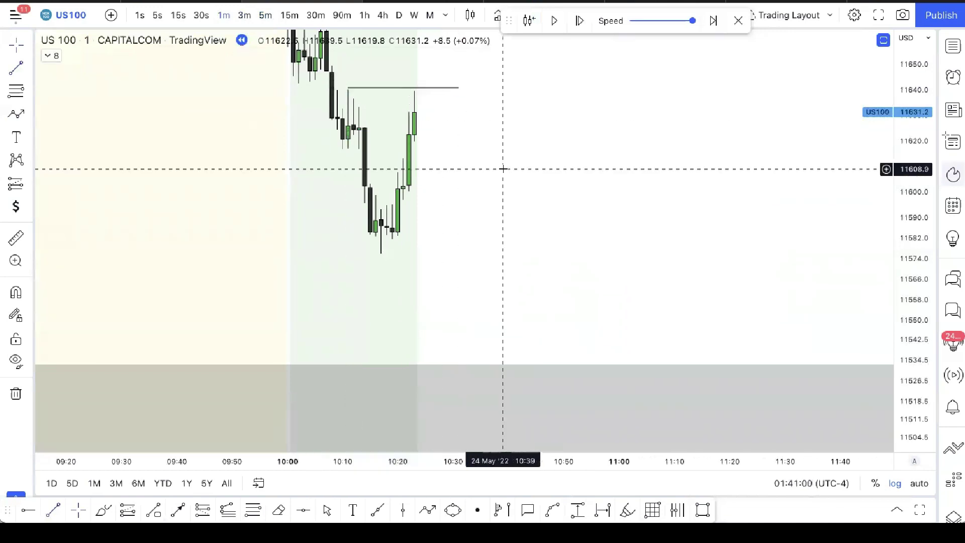
# Advance the 1-minute replay to about 10:30 and draw a horizontal line at about 11594 from the 10:25 swing low.
pyautogui.click(583, 22)
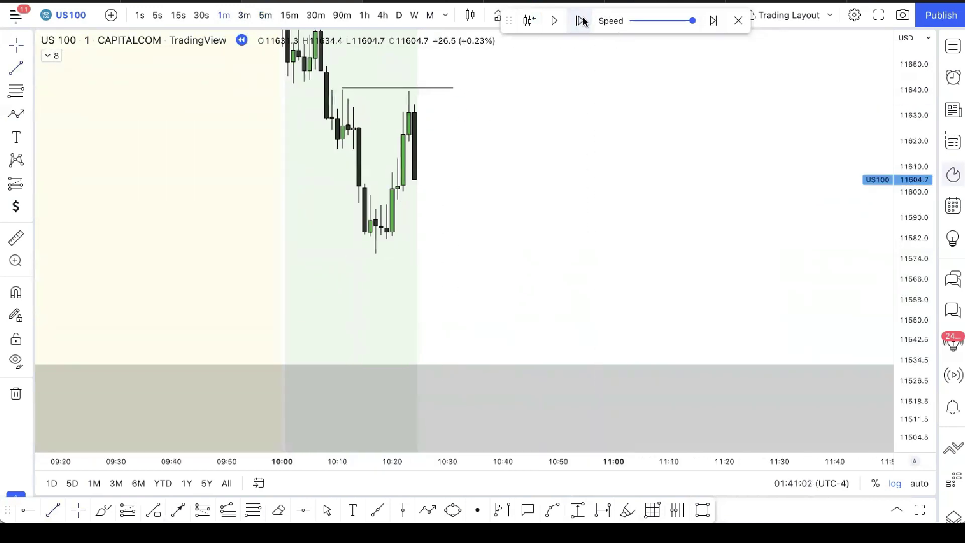
pyautogui.click(583, 21)
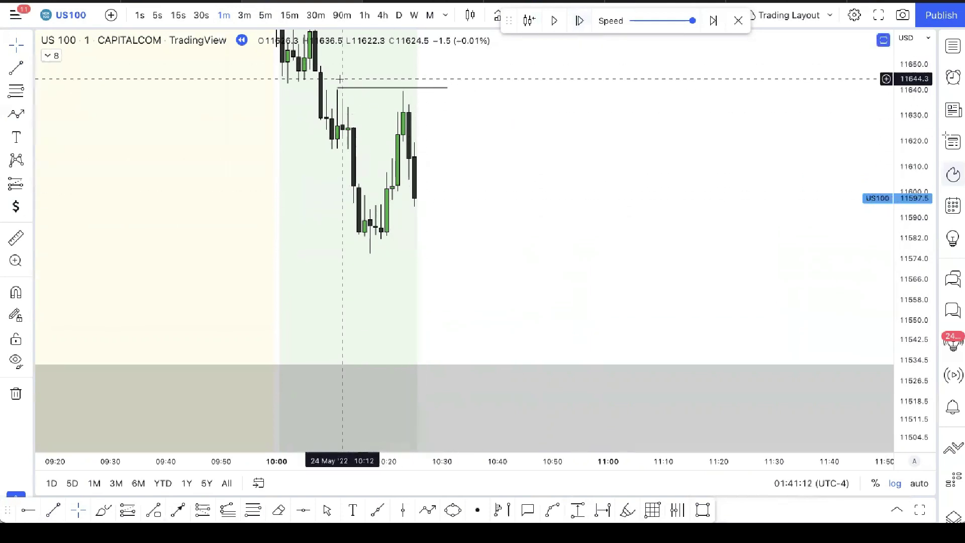
pyautogui.click(579, 20)
pyautogui.click(579, 20)
pyautogui.click(579, 21)
pyautogui.click(579, 20)
pyautogui.click(579, 20)
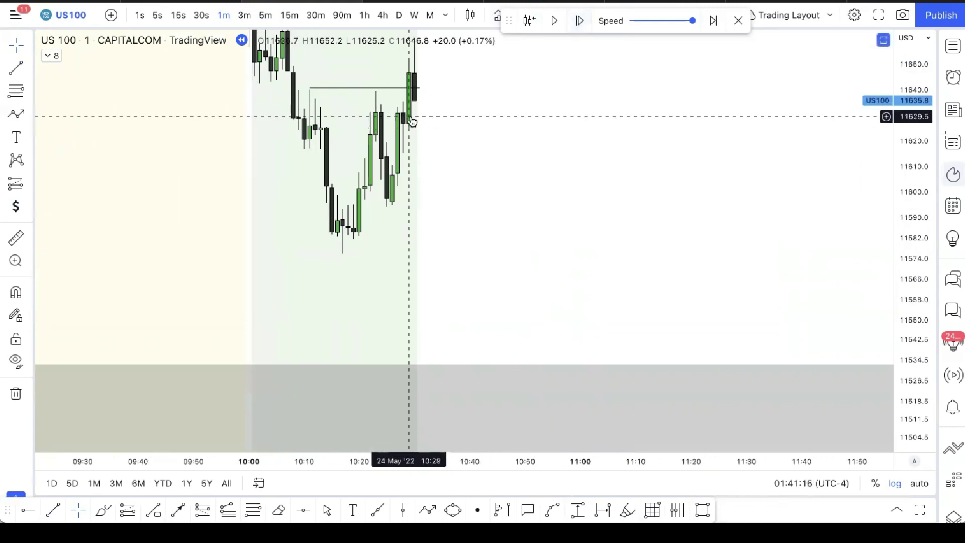
pyautogui.moveTo(482, 143); pyautogui.dragTo(486, 191)
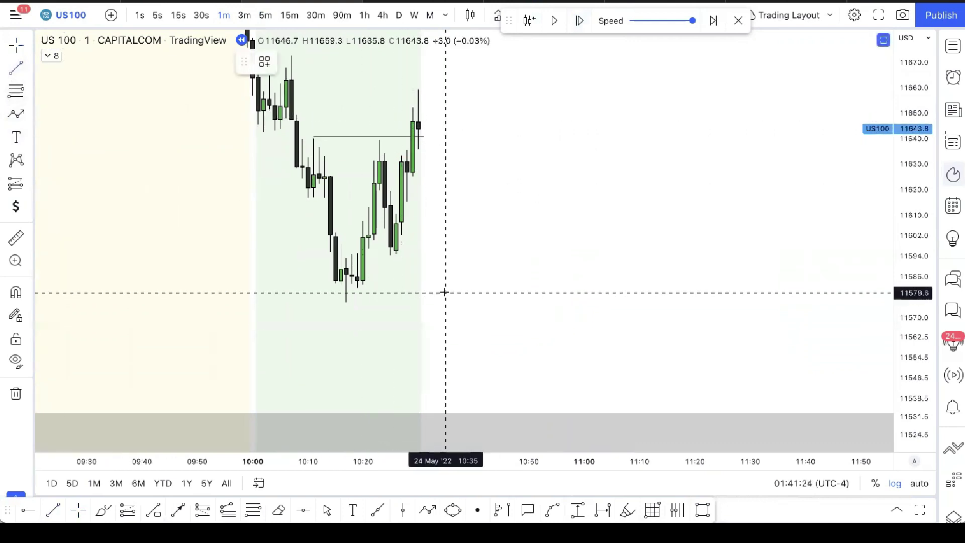
pyautogui.moveTo(390, 255); pyautogui.dragTo(524, 255)
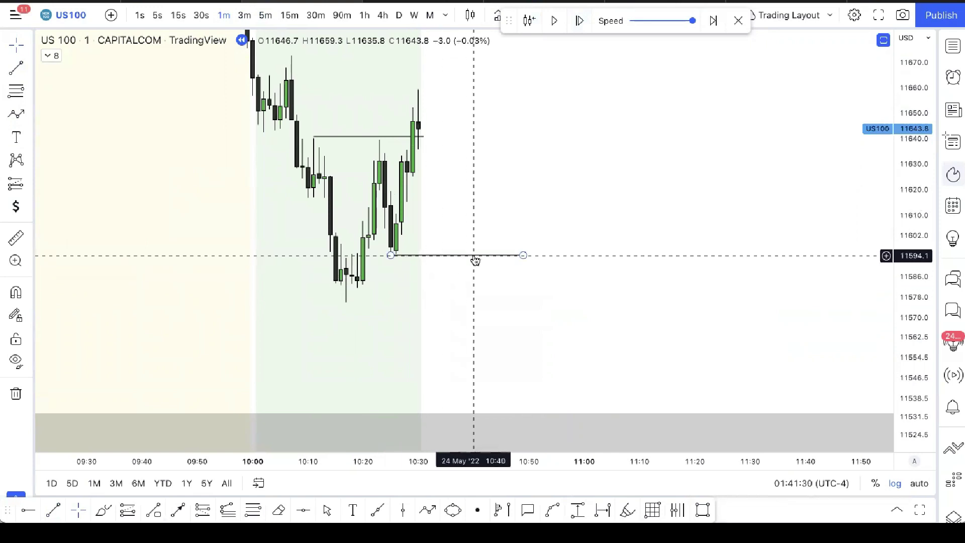
# Advance the 1-minute replay candle by candle to about 11:08, past the retest of the 10:25 low level.
pyautogui.click(580, 21)
pyautogui.click(579, 21)
pyautogui.click(579, 22)
pyautogui.click(579, 21)
pyautogui.click(579, 21)
pyautogui.click(579, 21)
pyautogui.click(578, 20)
pyautogui.click(578, 20)
pyautogui.click(579, 21)
pyautogui.click(580, 21)
pyautogui.click(579, 21)
pyautogui.click(579, 22)
pyautogui.click(580, 21)
pyautogui.click(580, 21)
pyautogui.click(579, 21)
pyautogui.click(579, 21)
pyautogui.click(579, 21)
pyautogui.click(579, 22)
pyautogui.click(579, 21)
pyautogui.click(579, 22)
pyautogui.click(579, 21)
pyautogui.click(579, 21)
pyautogui.click(579, 21)
pyautogui.click(579, 21)
pyautogui.click(578, 21)
pyautogui.click(579, 21)
pyautogui.click(578, 20)
pyautogui.click(579, 21)
pyautogui.click(579, 20)
pyautogui.moveTo(558, 264); pyautogui.dragTo(661, 288)
pyautogui.moveTo(651, 249); pyautogui.dragTo(665, 274)
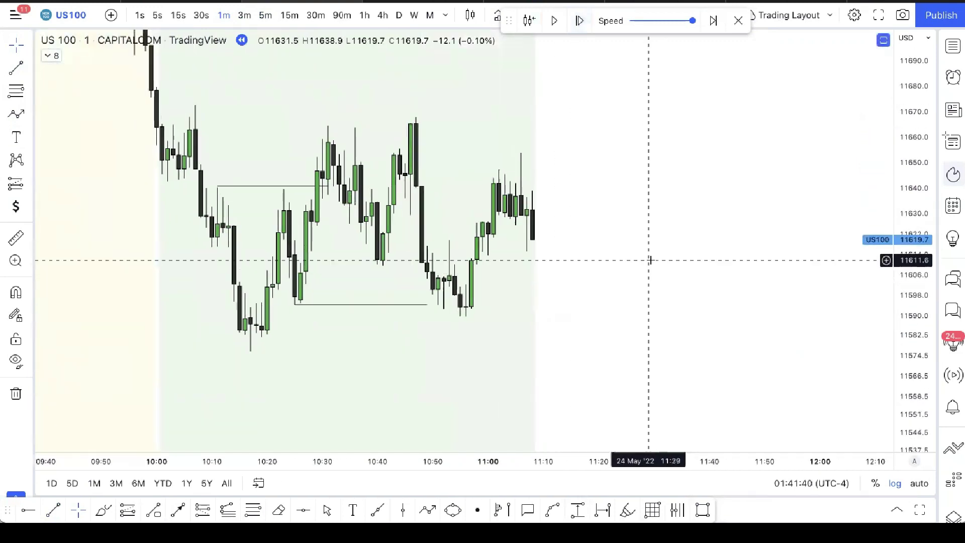
# Play the 1-minute replay automatically from 11:08 to about 11:52 and pause it after the upward breakout.
pyautogui.click(554, 22)
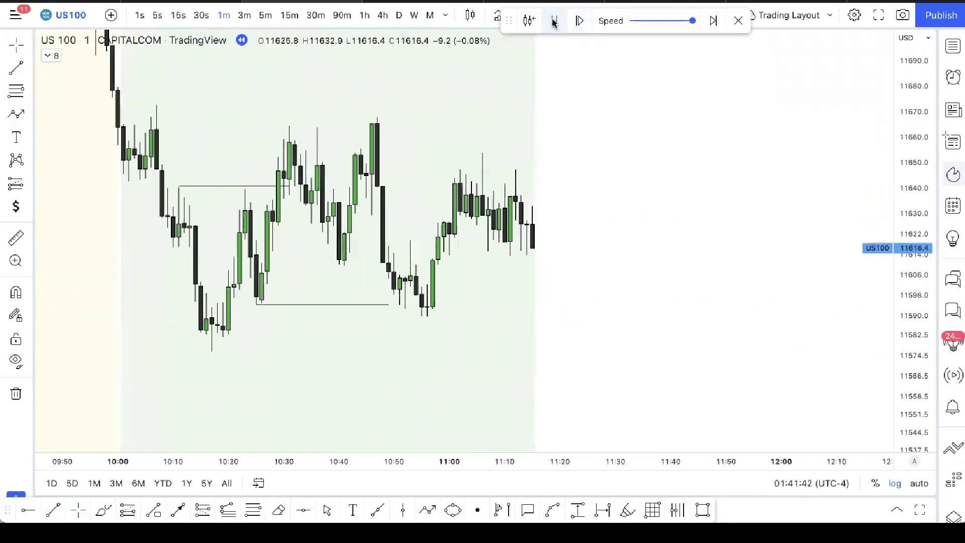
pyautogui.moveTo(918, 399); pyautogui.dragTo(919, 355)
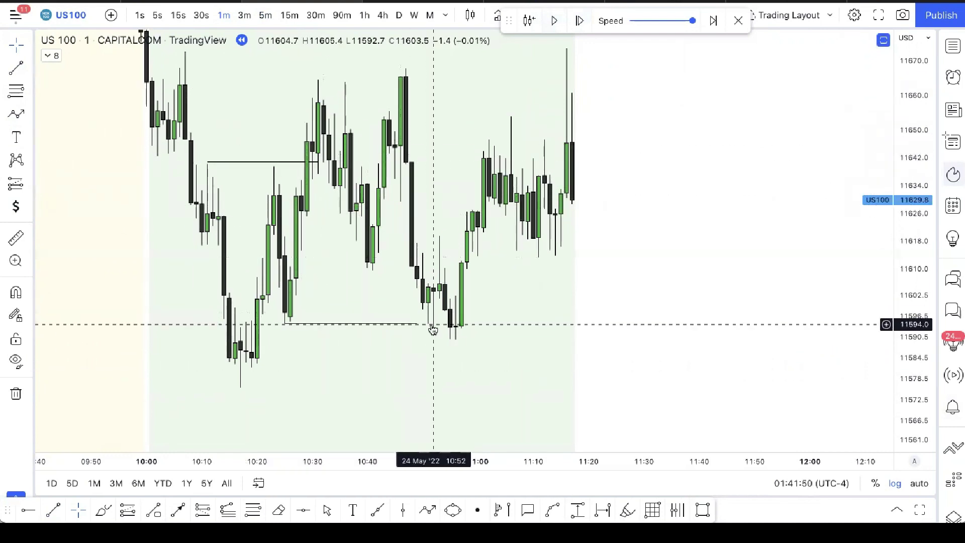
pyautogui.moveTo(517, 308); pyautogui.dragTo(405, 308)
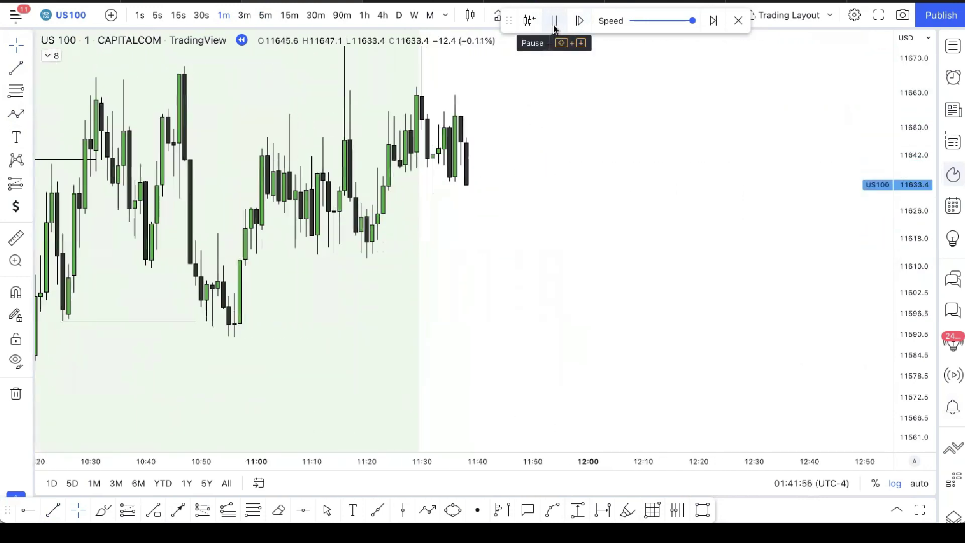
pyautogui.click(555, 21)
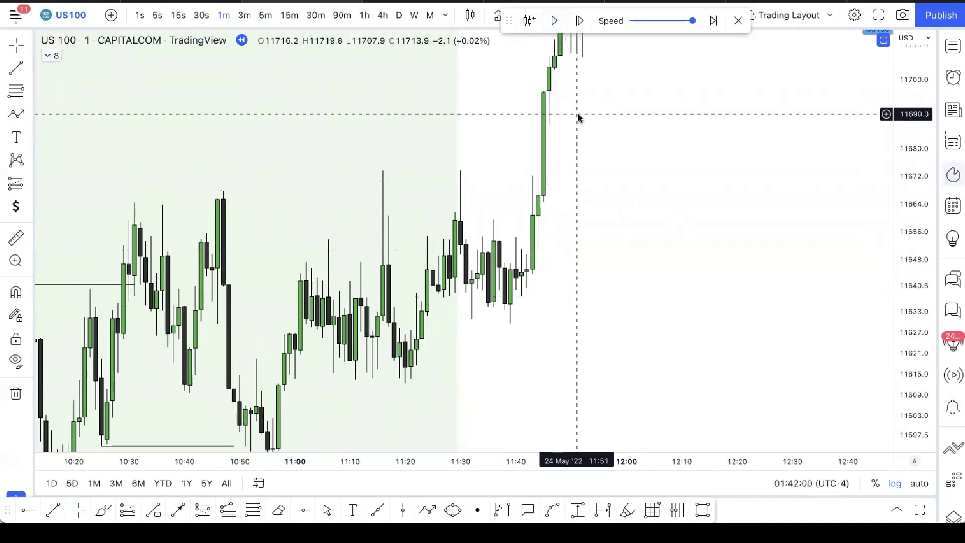
# Draw a horizontal line at about 11620 from the 10:53 swing high to about 11:03.
pyautogui.moveTo(616, 152); pyautogui.dragTo(617, 21)
pyautogui.moveTo(629, 104); pyautogui.dragTo(667, 128)
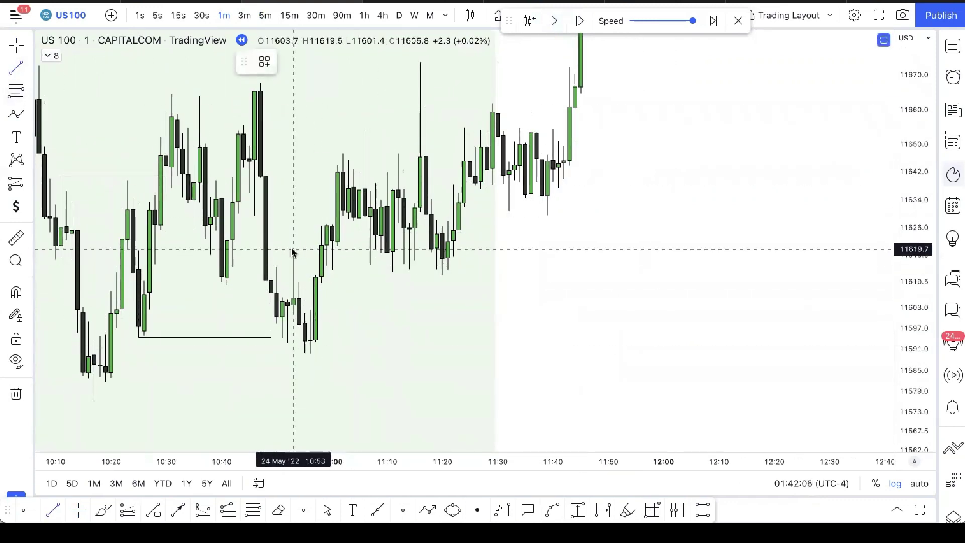
pyautogui.click(348, 249)
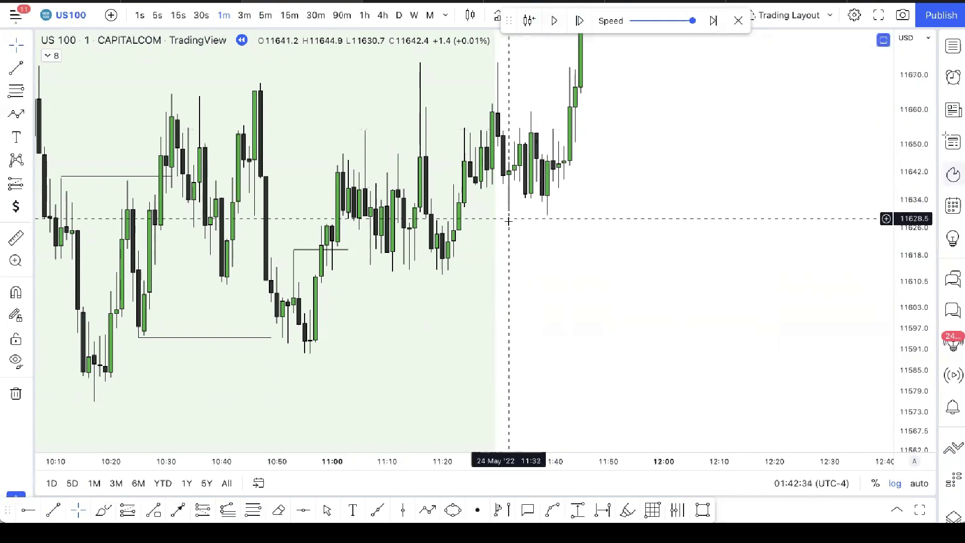
# Draw horizontal lines at about 11653 from the 11:06 swing high to 11:17 and at about 11638 from 11:22 to 11:28.
pyautogui.moveTo(518, 234); pyautogui.dragTo(537, 262)
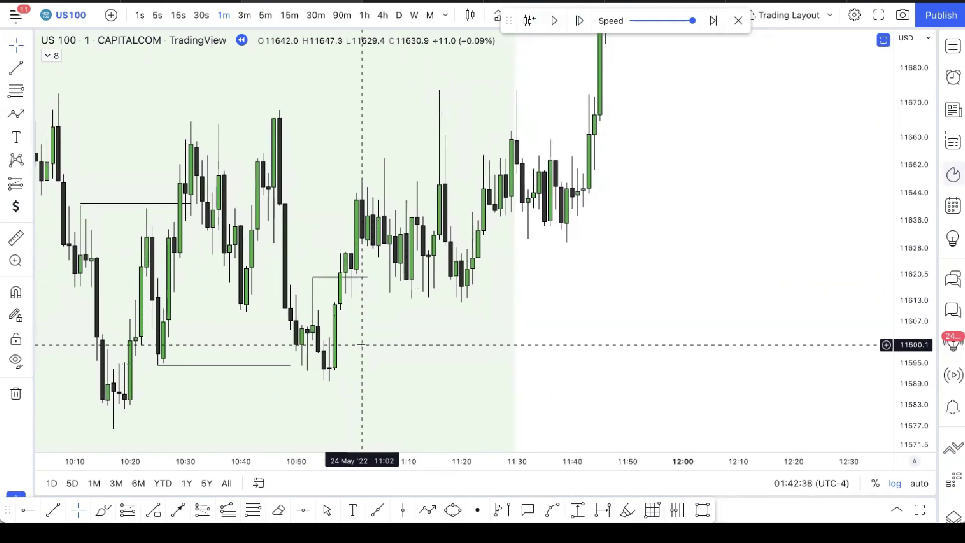
pyautogui.moveTo(441, 355); pyautogui.dragTo(416, 356)
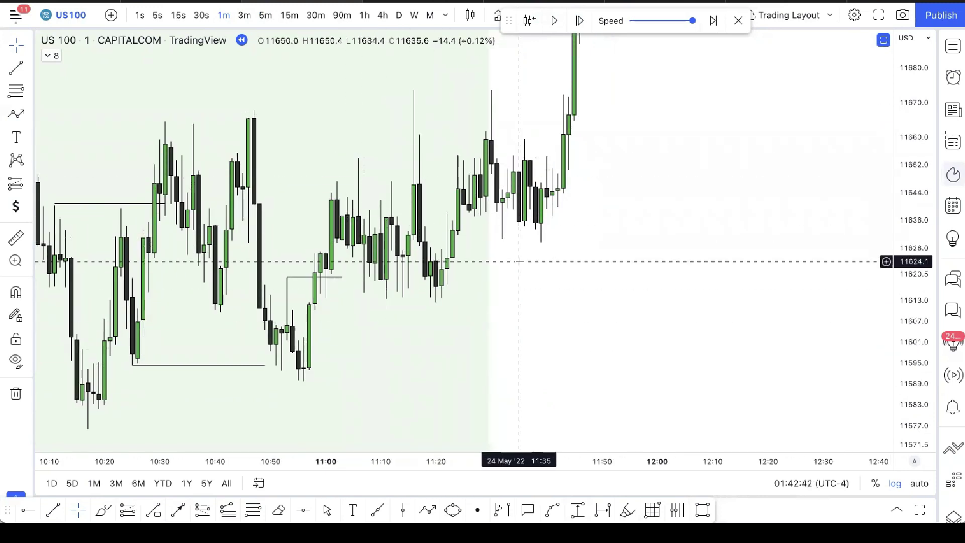
pyautogui.moveTo(517, 261); pyautogui.dragTo(459, 257)
pyautogui.click(18, 68)
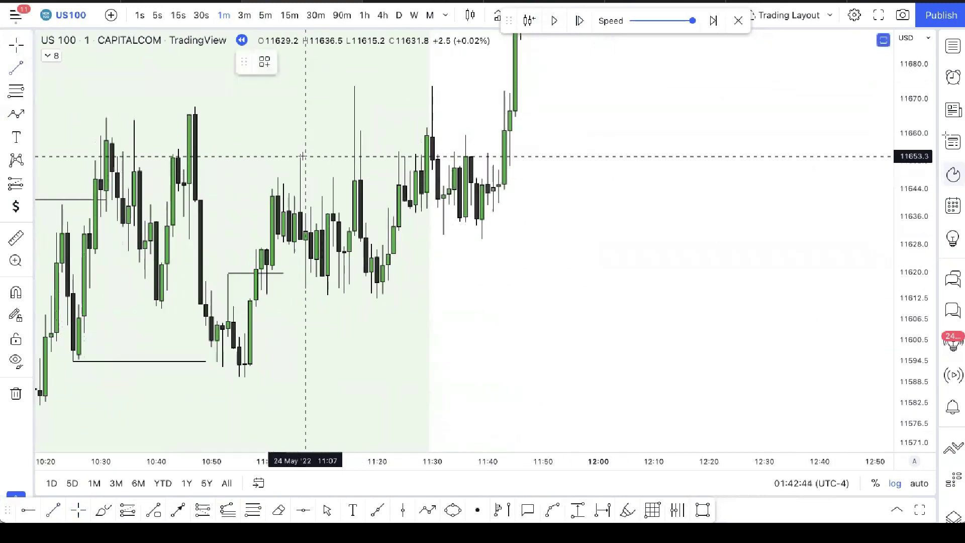
pyautogui.click(360, 156)
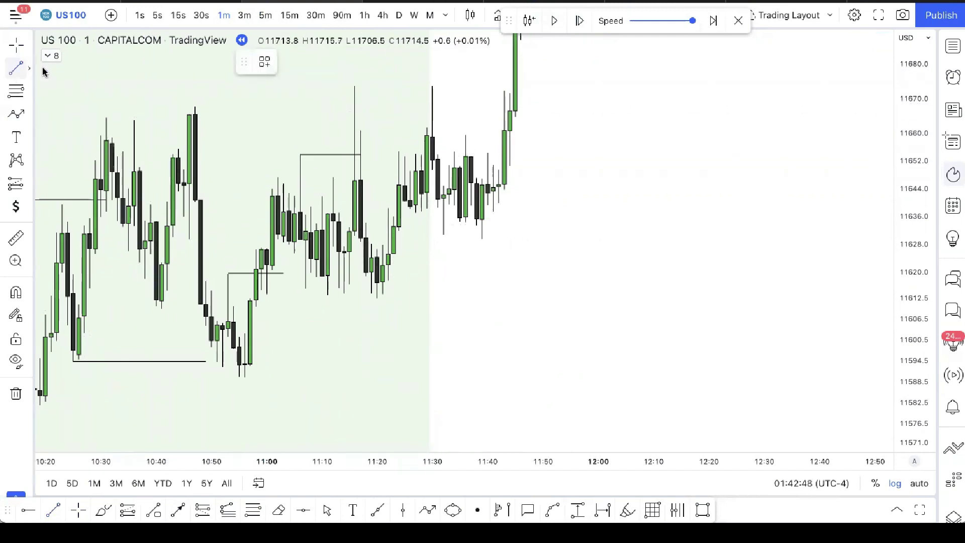
pyautogui.click(421, 210)
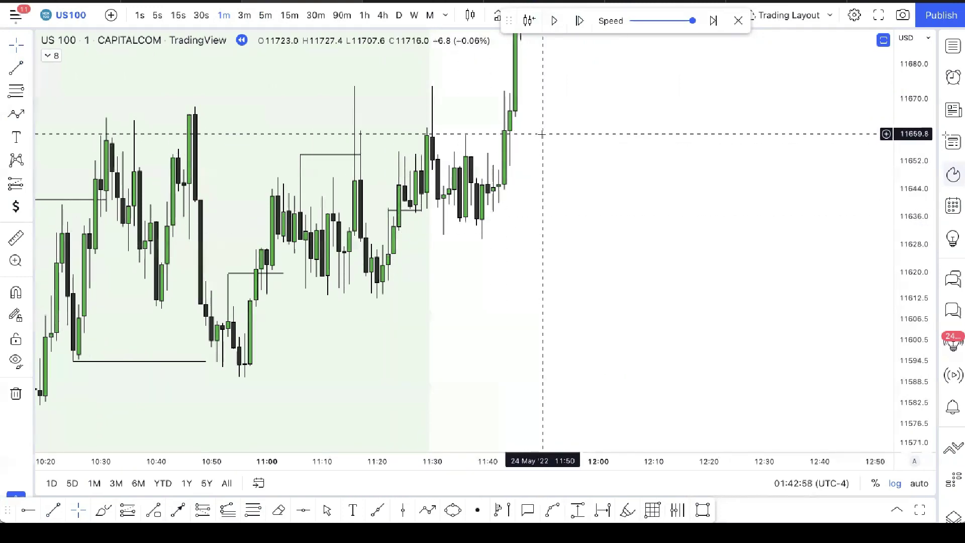
# Play the replay through the rally and reversal to about 12:46 and pause it.
pyautogui.moveTo(542, 134); pyautogui.dragTo(489, 239)
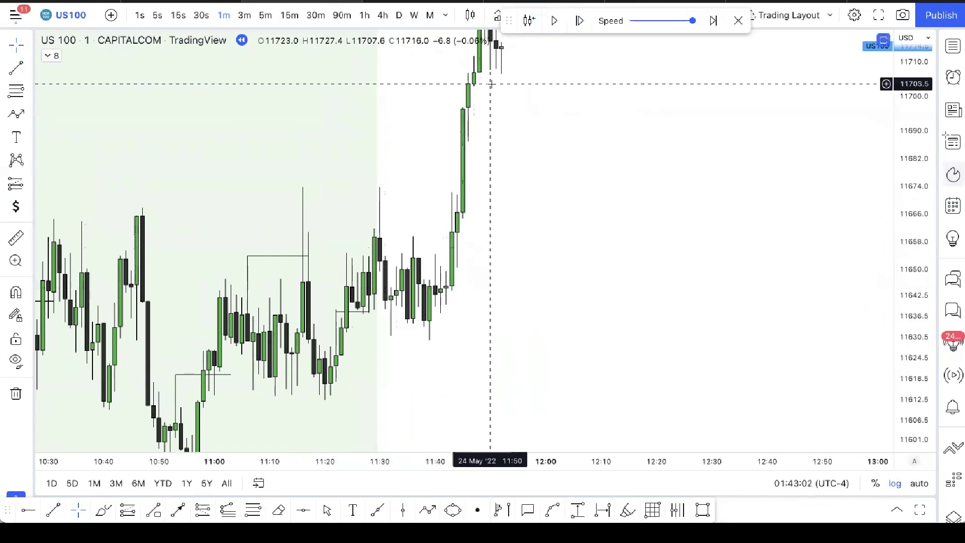
pyautogui.moveTo(531, 110); pyautogui.dragTo(442, 231)
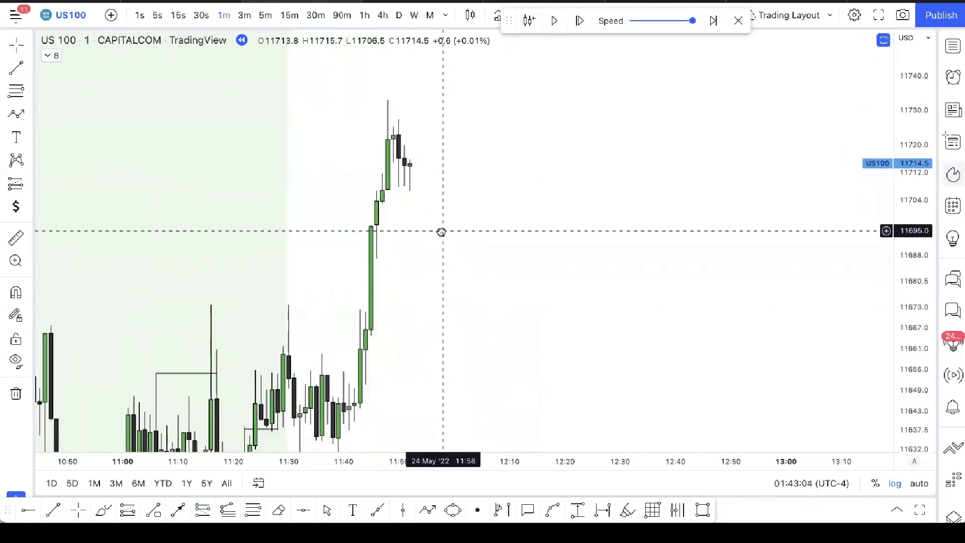
pyautogui.click(556, 20)
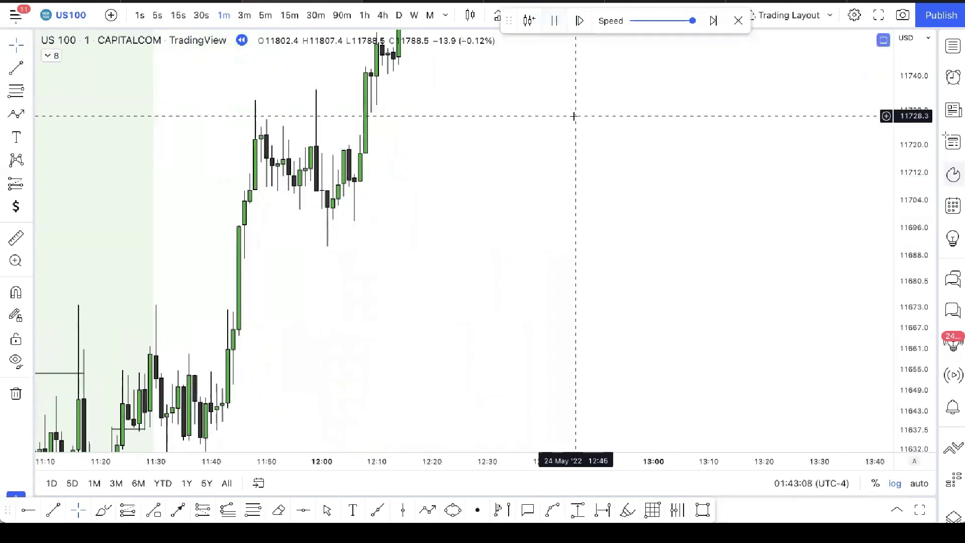
pyautogui.moveTo(903, 229); pyautogui.dragTo(903, 245)
pyautogui.moveTo(691, 179); pyautogui.dragTo(756, 179)
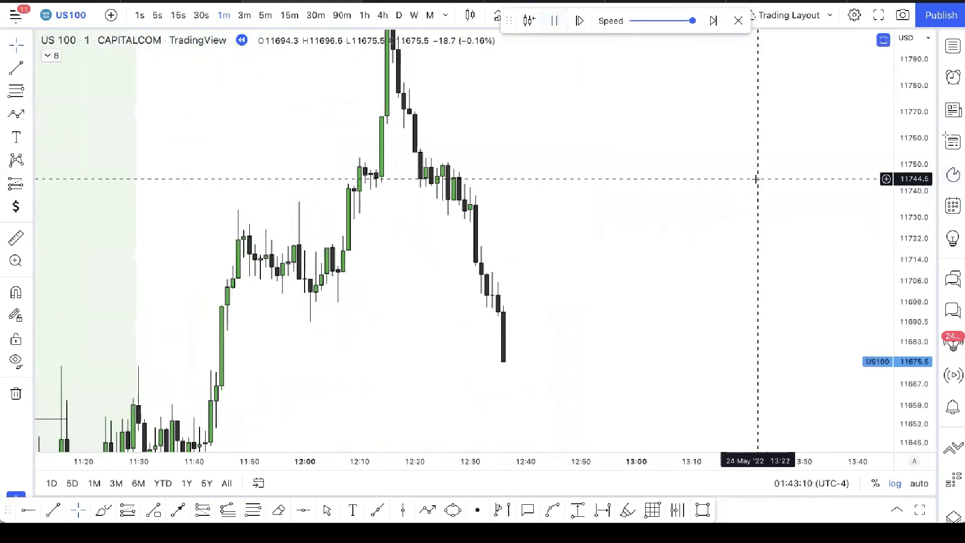
pyautogui.click(554, 20)
pyautogui.moveTo(600, 192); pyautogui.dragTo(652, 162)
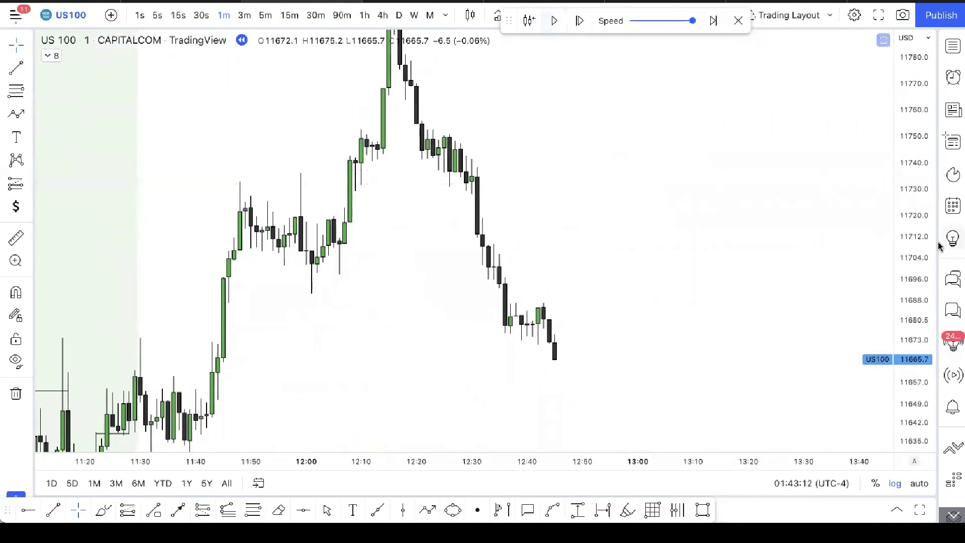
# Draw horizontal lines at about 11690 from the 12:01 swing low to 12:38 and at about 11719 from 12:32 to 13:22.
pyautogui.moveTo(913, 237); pyautogui.dragTo(912, 316)
pyautogui.moveTo(588, 456); pyautogui.dragTo(634, 456)
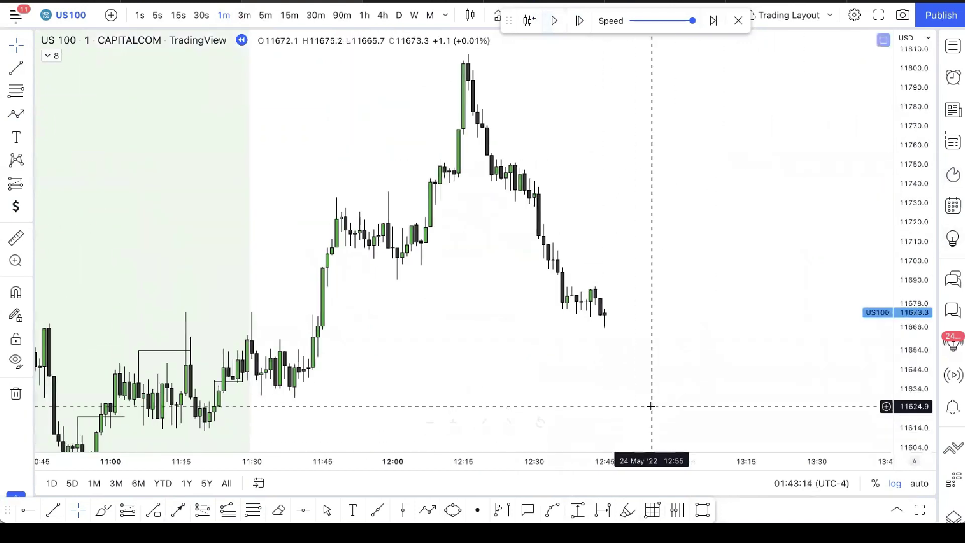
pyautogui.moveTo(677, 404); pyautogui.dragTo(612, 398)
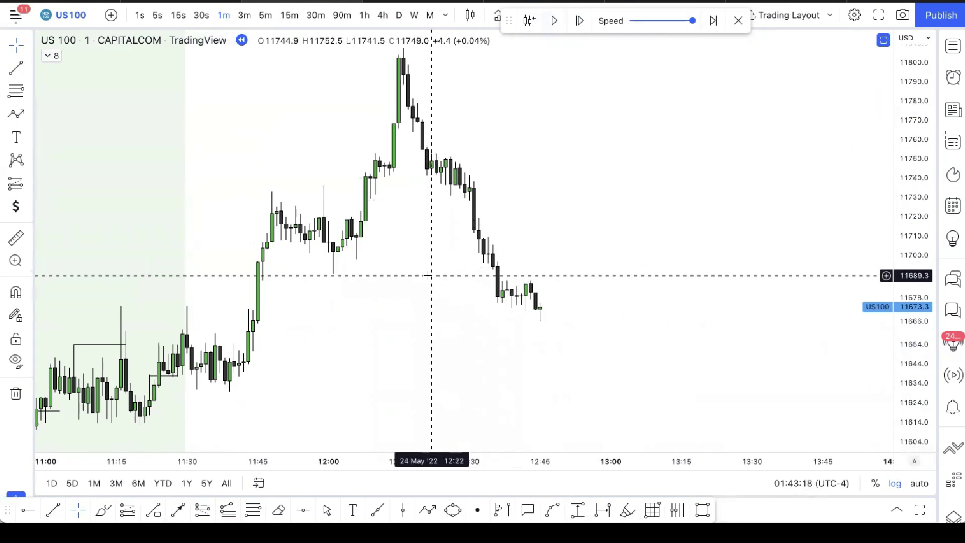
pyautogui.click(12, 66)
pyautogui.moveTo(334, 274); pyautogui.dragTo(506, 273)
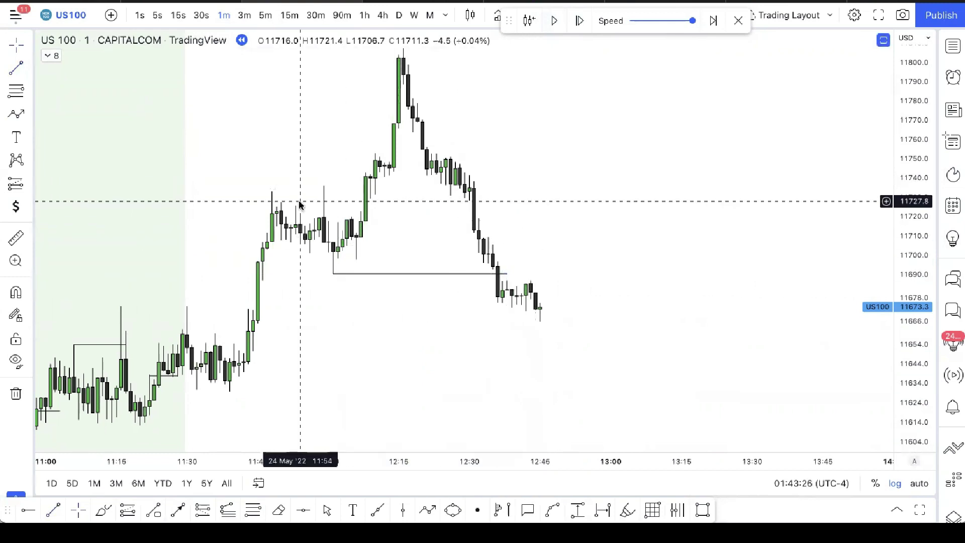
pyautogui.click(17, 69)
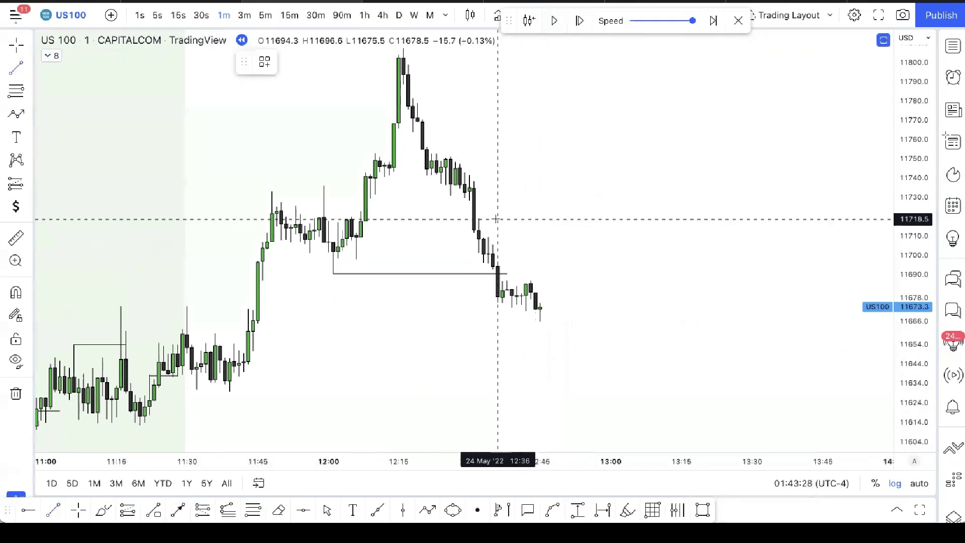
pyautogui.moveTo(479, 218); pyautogui.dragTo(714, 217)
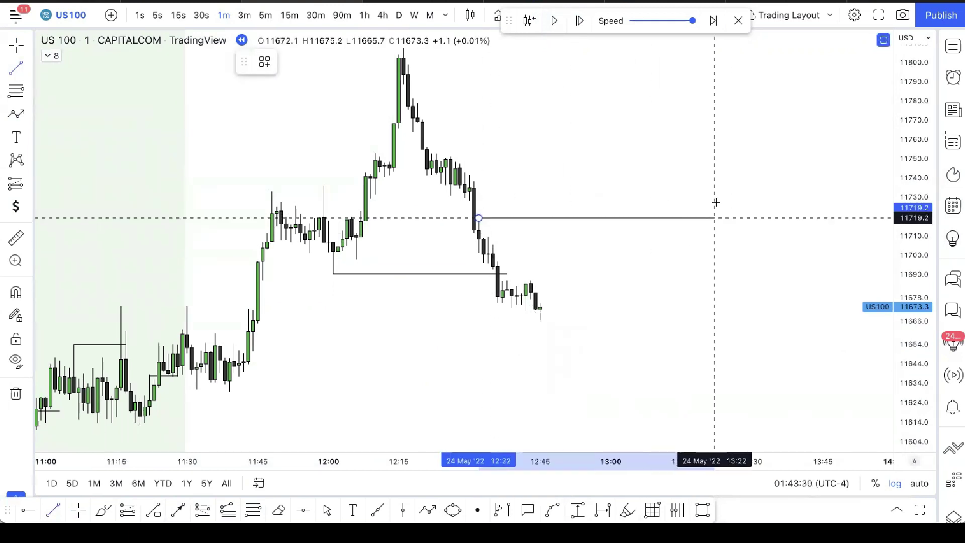
# Play the replay in short bursts to about 13:19, through the retest of the 11719 line and the selloff.
pyautogui.moveTo(584, 182); pyautogui.dragTo(585, 111)
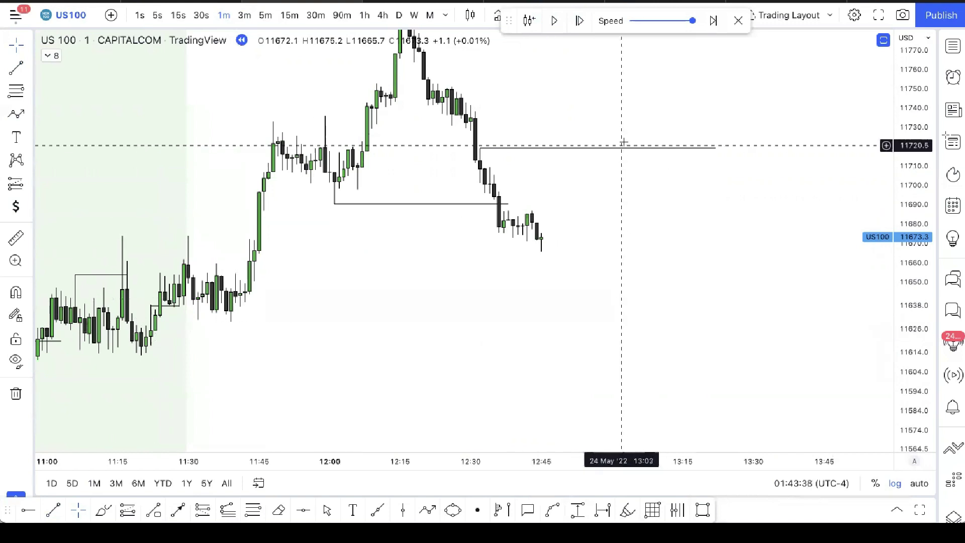
pyautogui.moveTo(241, 363); pyautogui.dragTo(266, 338)
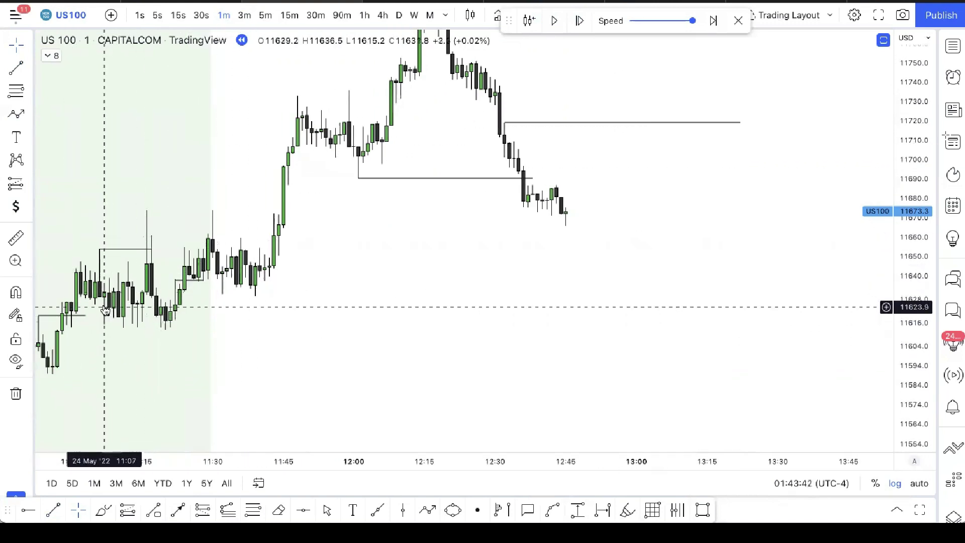
pyautogui.moveTo(440, 230); pyautogui.dragTo(415, 239)
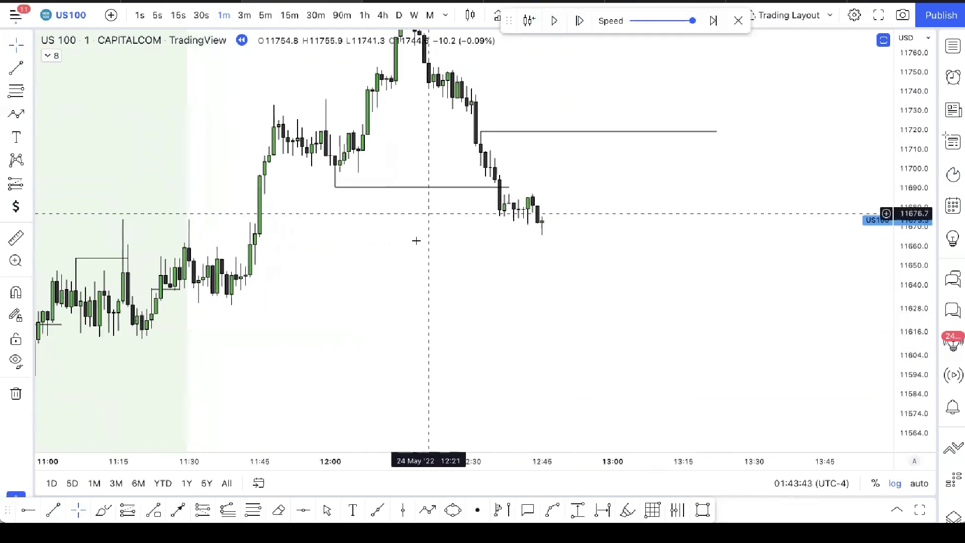
pyautogui.click(554, 20)
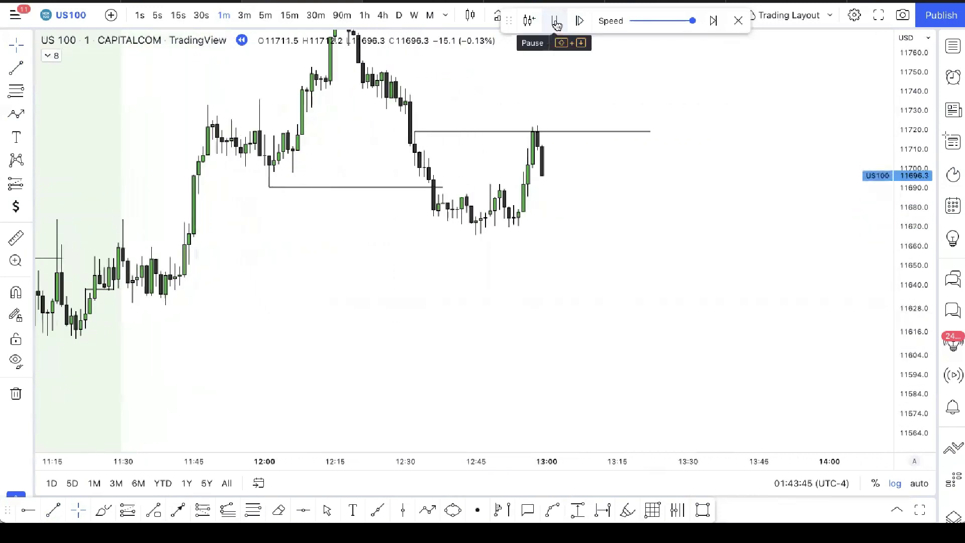
pyautogui.click(555, 21)
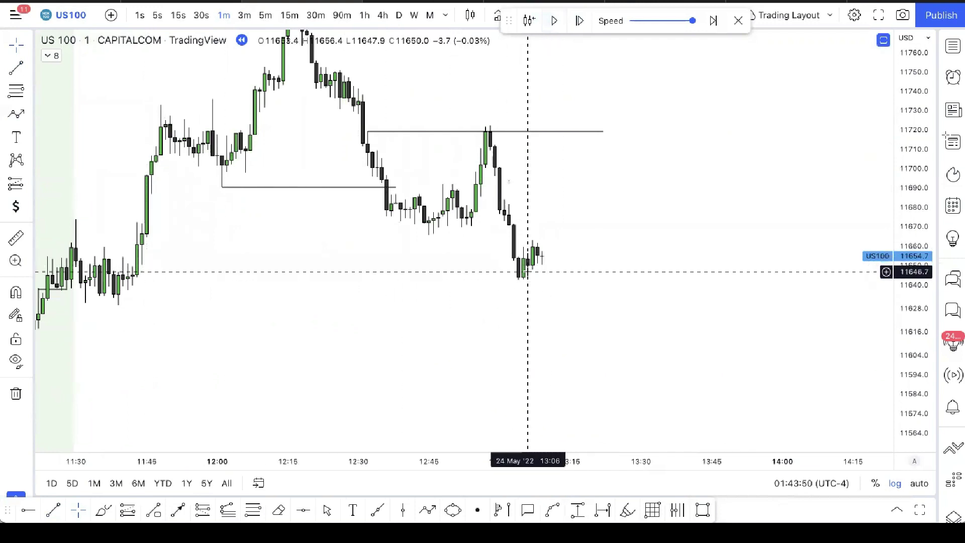
pyautogui.click(555, 22)
pyautogui.click(555, 22)
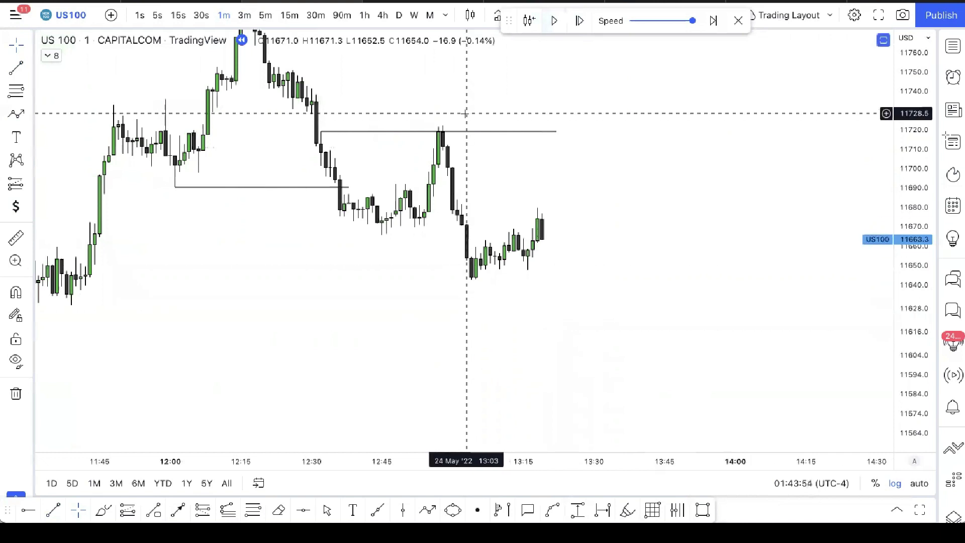
# Draw horizontal lines at about 11669 from the 13:13 swing high to 13:26 and at about 11654 from 13:17 to 13:36.
pyautogui.moveTo(921, 388); pyautogui.dragTo(920, 340)
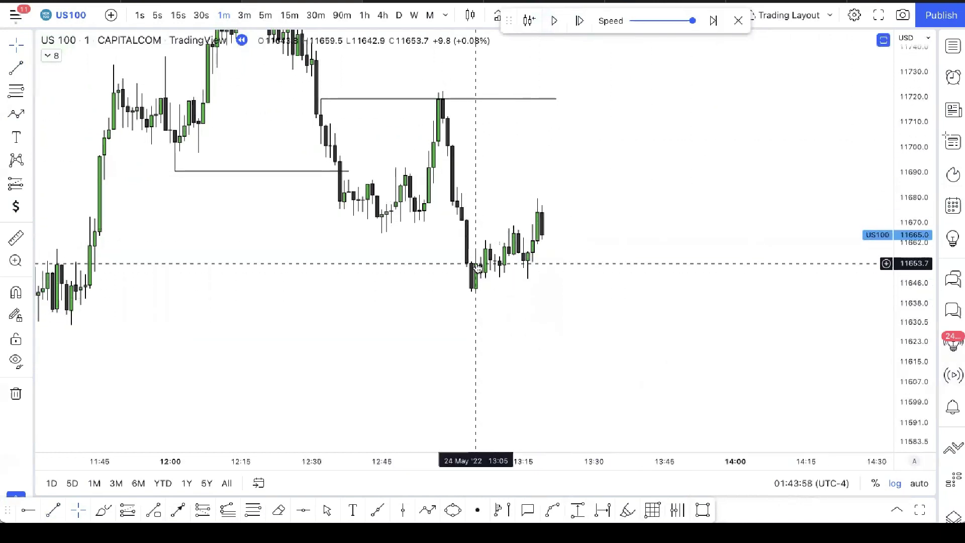
pyautogui.scroll(4, 477, 266)
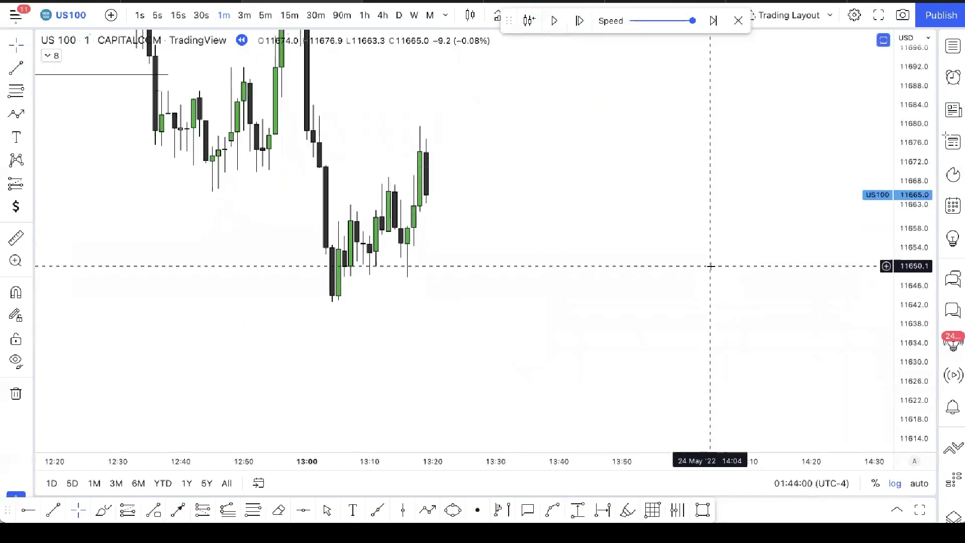
pyautogui.click(15, 68)
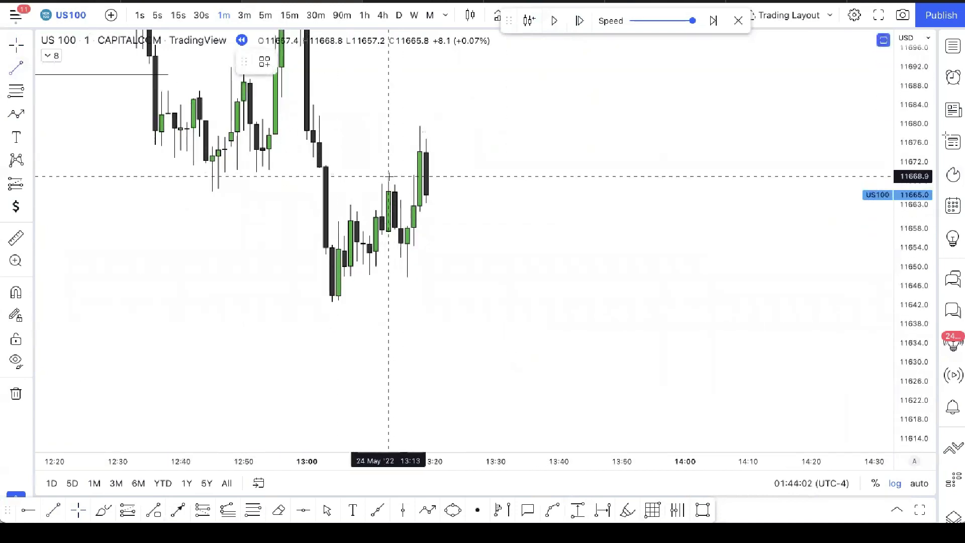
pyautogui.moveTo(389, 176); pyautogui.dragTo(470, 177)
pyautogui.click(413, 198)
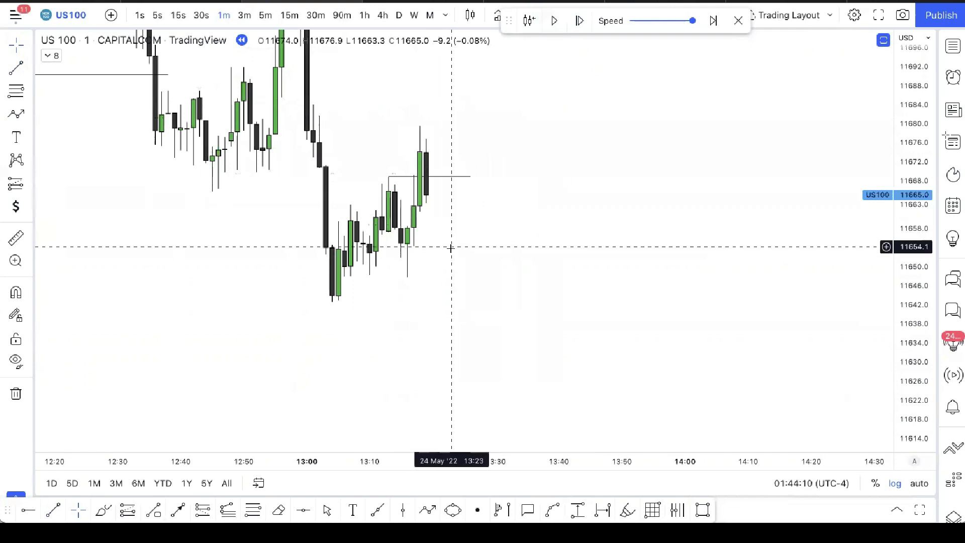
pyautogui.click(14, 72)
pyautogui.moveTo(414, 245); pyautogui.dragTo(534, 246)
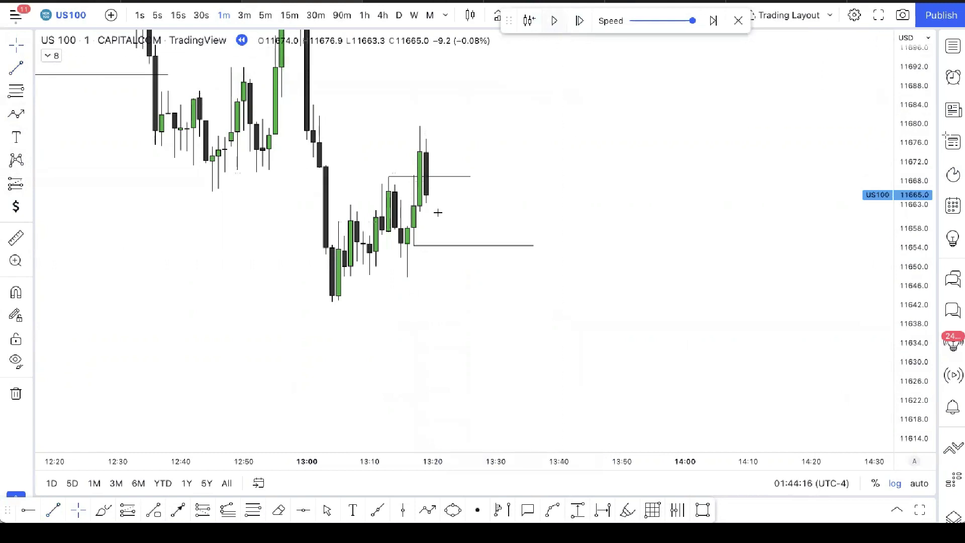
# Play the replay to about 13:44, pause it, and bring the retest of the 11654 line and the following rally into view.
pyautogui.click(551, 21)
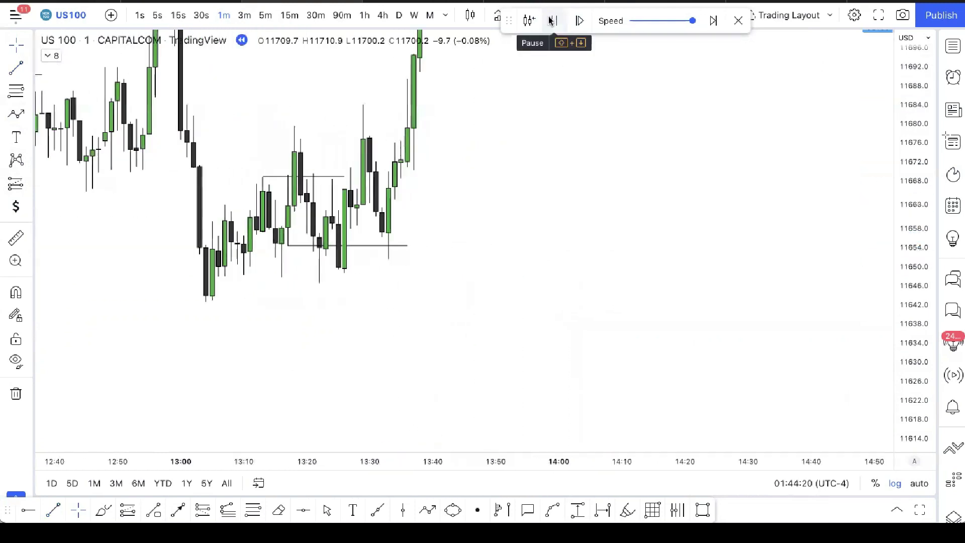
pyautogui.click(552, 21)
pyautogui.moveTo(242, 145); pyautogui.dragTo(416, 295)
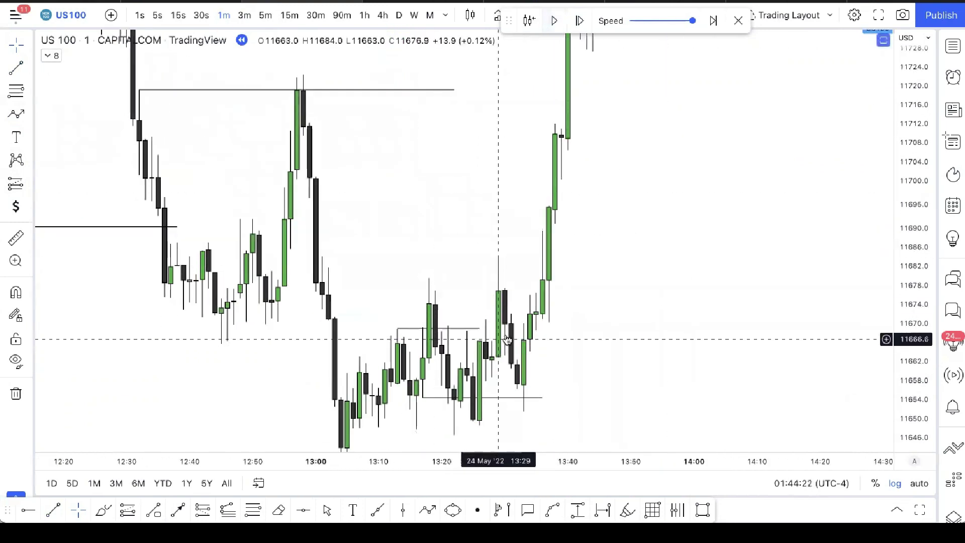
# Bring the wider 24 May price structure into view and play the replay to about 13:53.
pyautogui.moveTo(905, 241); pyautogui.dragTo(843, 370)
pyautogui.moveTo(618, 459); pyautogui.dragTo(708, 459)
pyautogui.moveTo(759, 183); pyautogui.dragTo(672, 218)
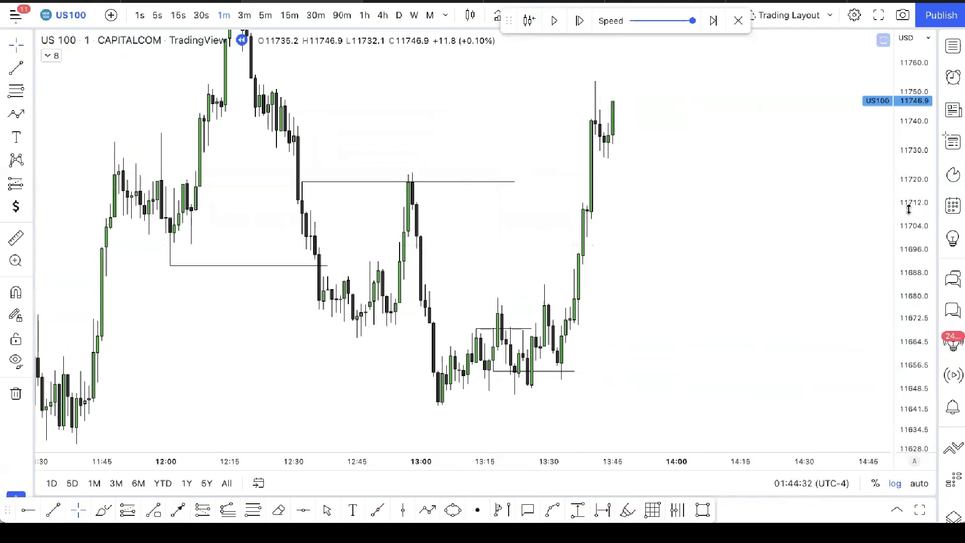
pyautogui.moveTo(909, 210); pyautogui.dragTo(909, 258)
pyautogui.moveTo(770, 234); pyautogui.dragTo(767, 252)
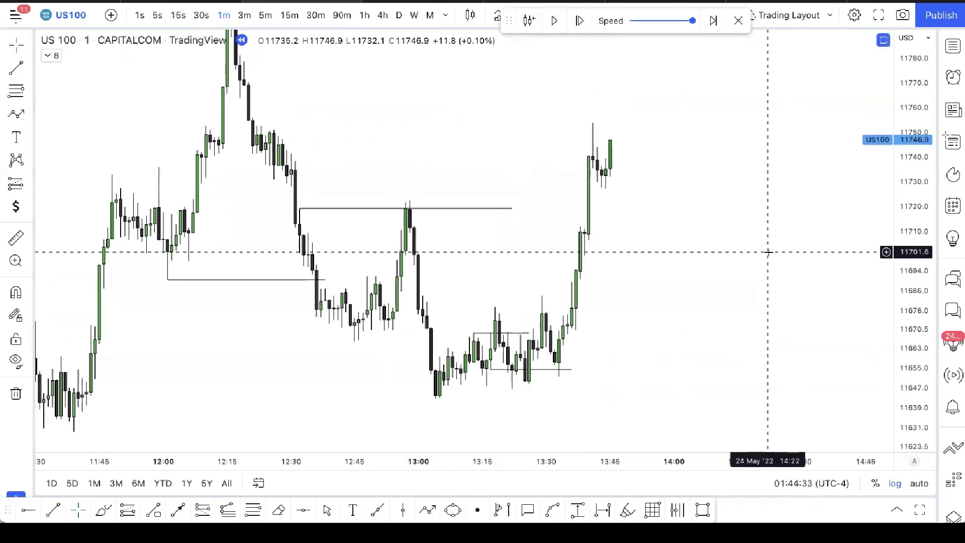
pyautogui.click(556, 22)
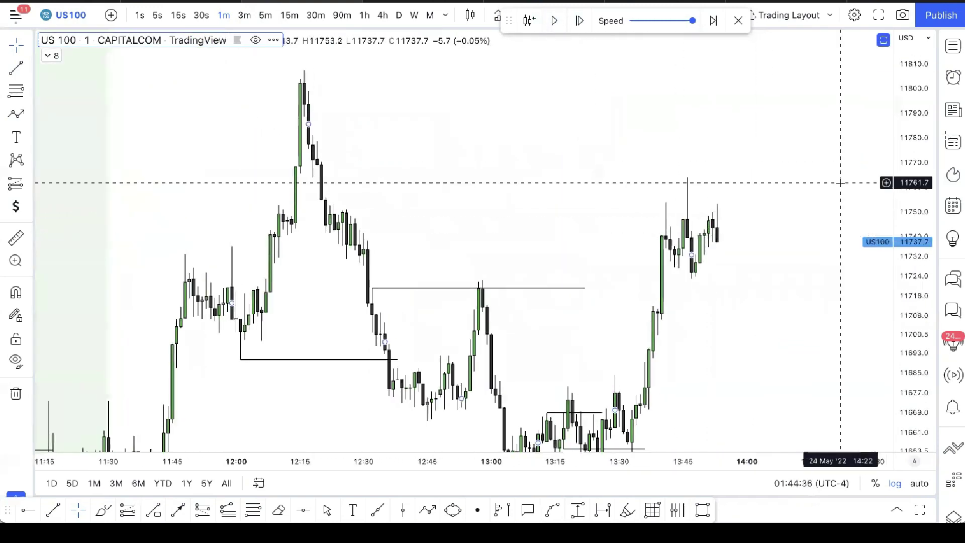
# Draw a horizontal line at about 11798 from the candle just after the 12:15 swing high to about 14:11.
pyautogui.moveTo(912, 168); pyautogui.dragTo(914, 243)
pyautogui.moveTo(830, 219); pyautogui.dragTo(799, 188)
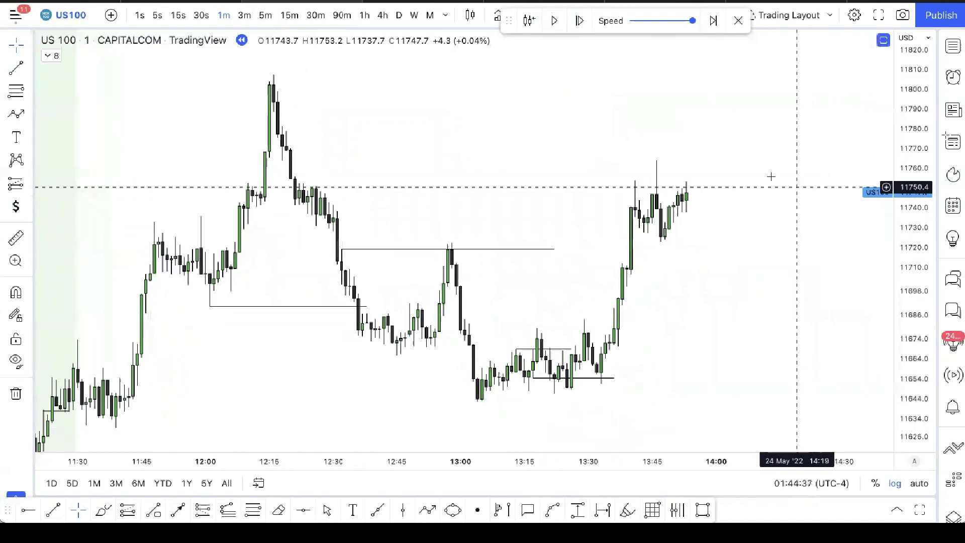
pyautogui.click(11, 68)
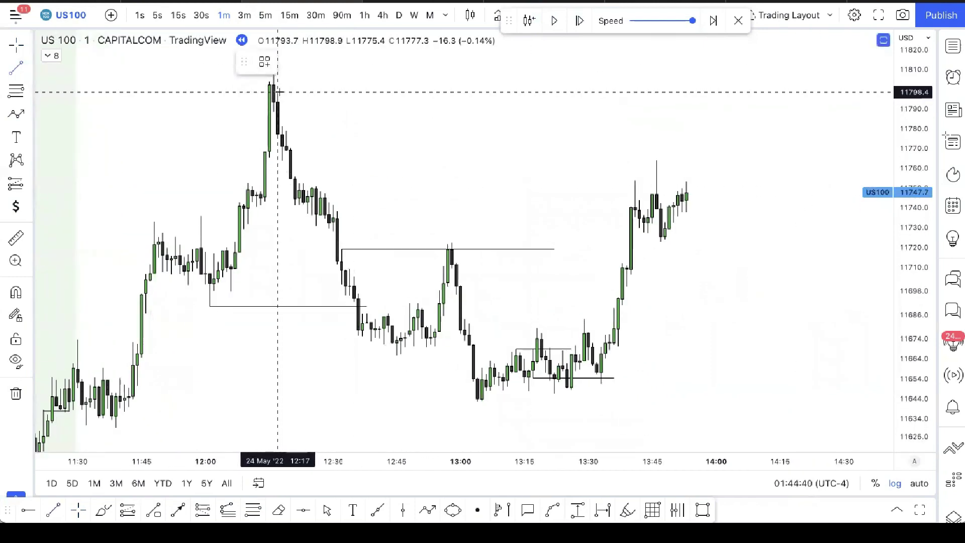
pyautogui.moveTo(276, 91); pyautogui.dragTo(761, 91)
# Play the replay to about 14:19, through the retest of the 11798 line and the selloff.
pyautogui.click(555, 21)
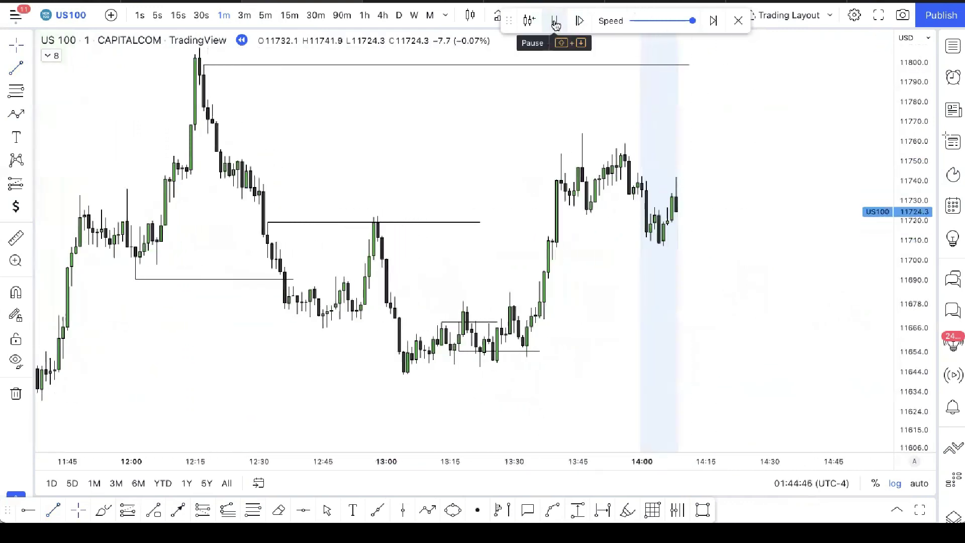
pyautogui.click(556, 24)
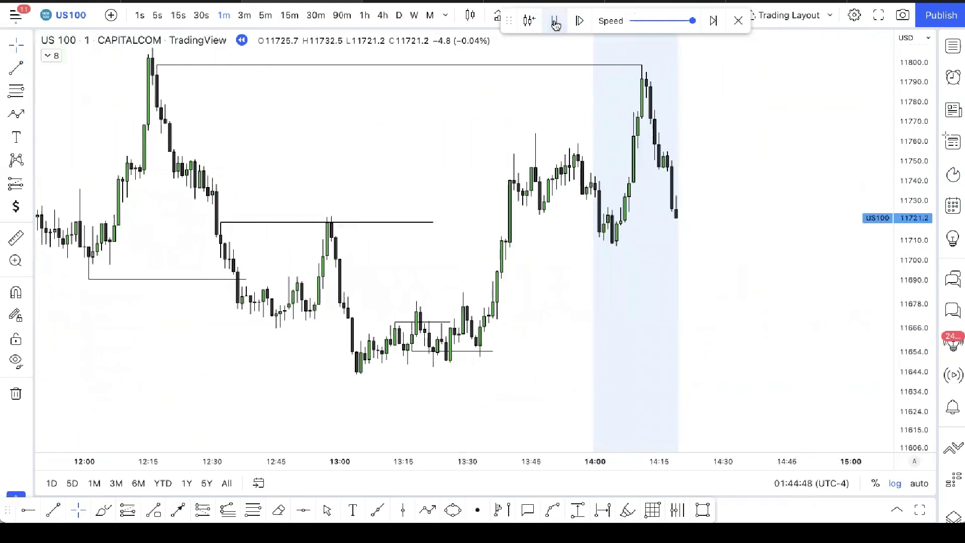
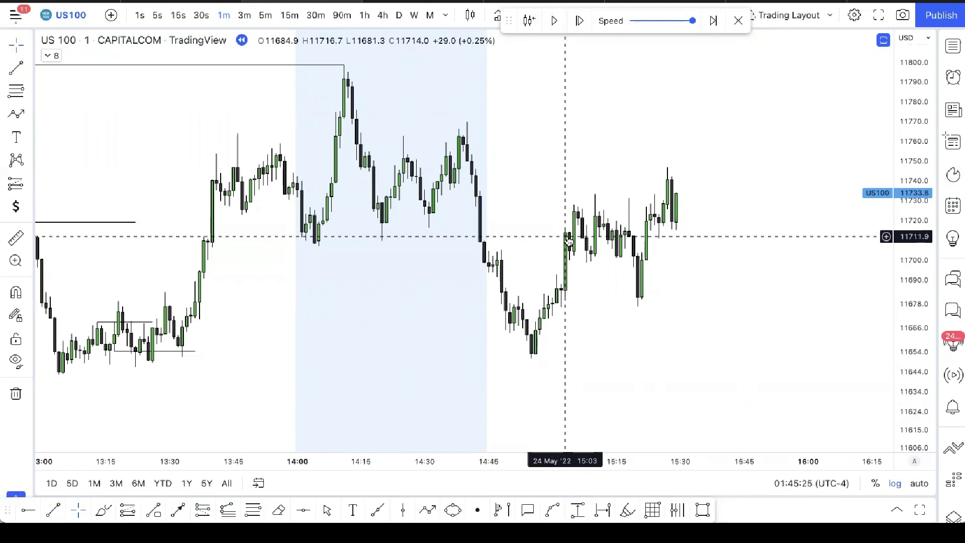
# Draw a horizontal line at about 11705 from 14:48 to 15:00 on 24 May, and play the replay on to about 15:57.
pyautogui.click(16, 67)
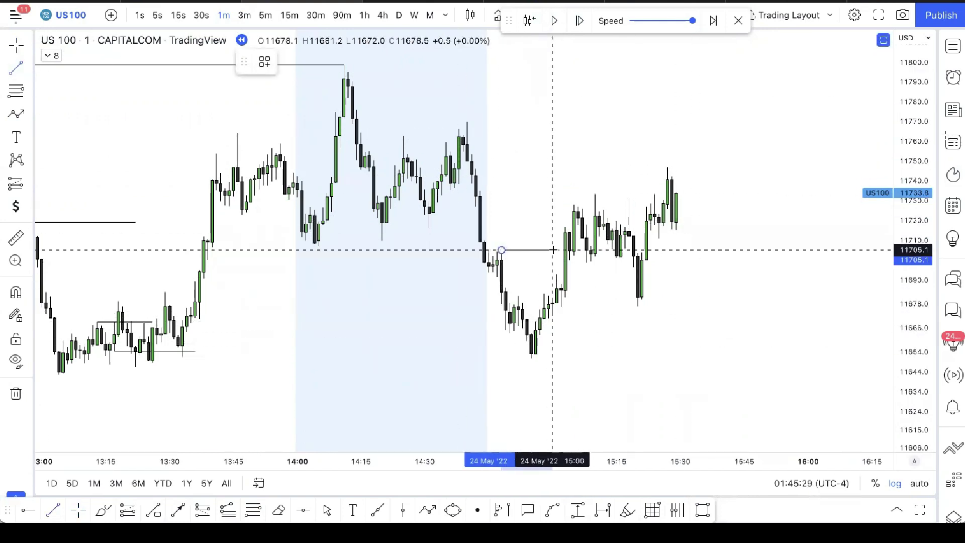
pyautogui.click(500, 250)
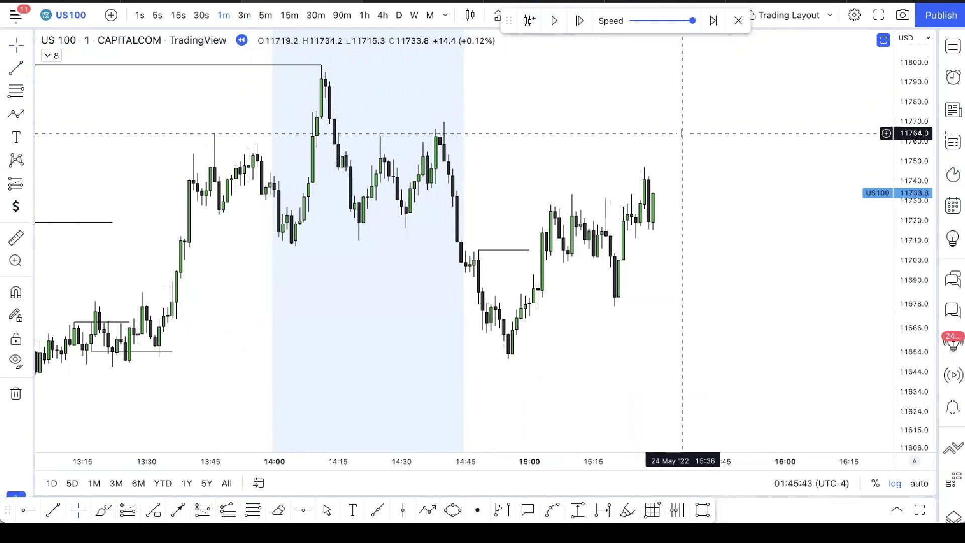
pyautogui.click(555, 21)
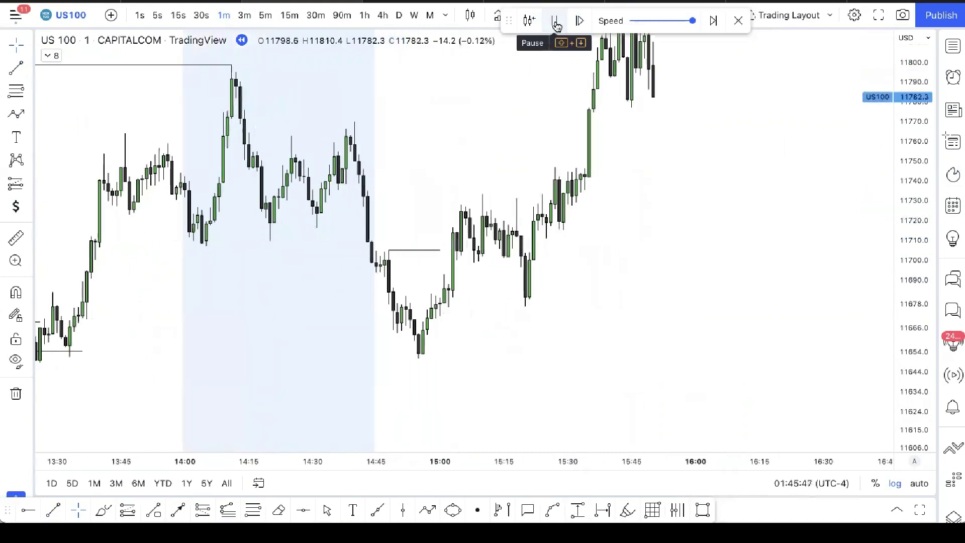
pyautogui.click(555, 20)
pyautogui.moveTo(763, 210); pyautogui.dragTo(696, 251)
pyautogui.hotkey('shift', 'Right')
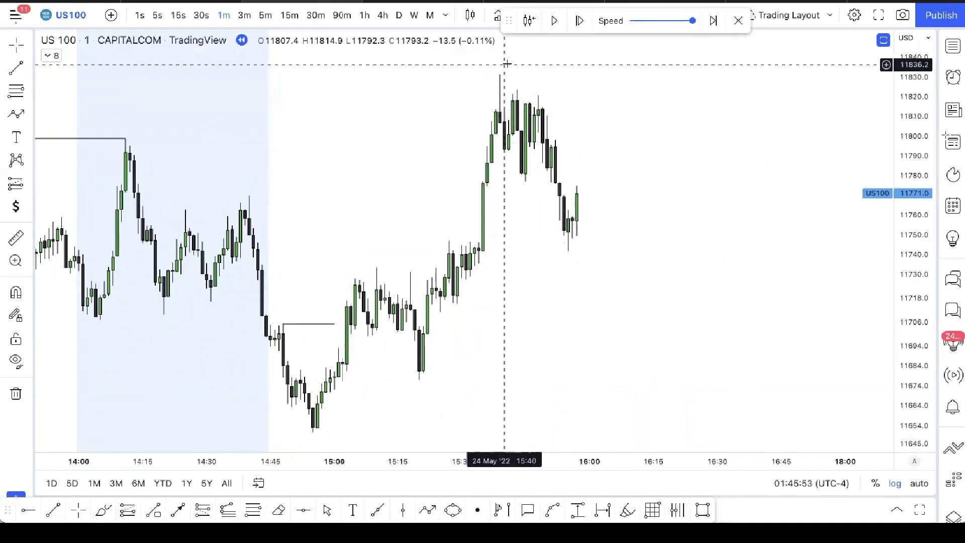
# Draw a short horizontal line at about 11792 from 15:41 to 15:48, under the lows inside the topping range.
pyautogui.click(16, 68)
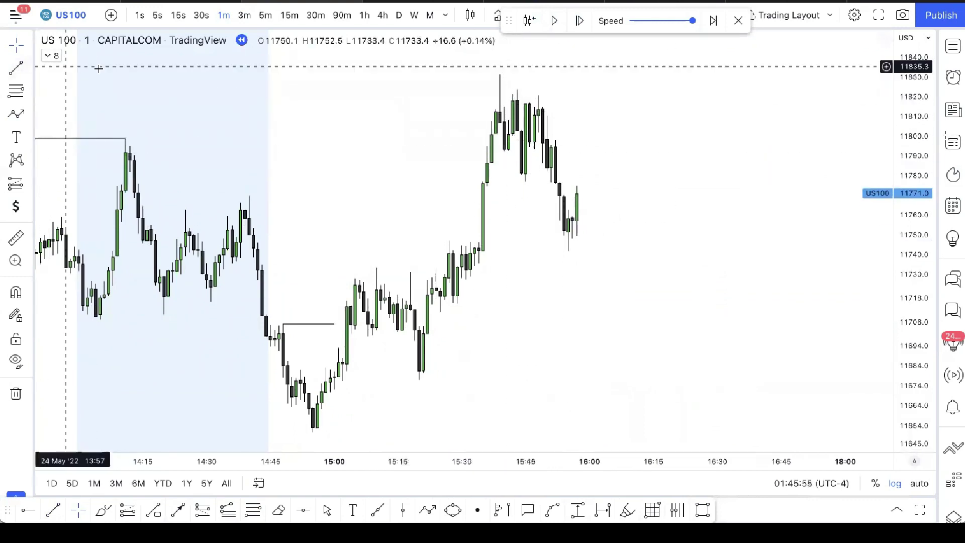
pyautogui.click(538, 150)
pyautogui.click(543, 201)
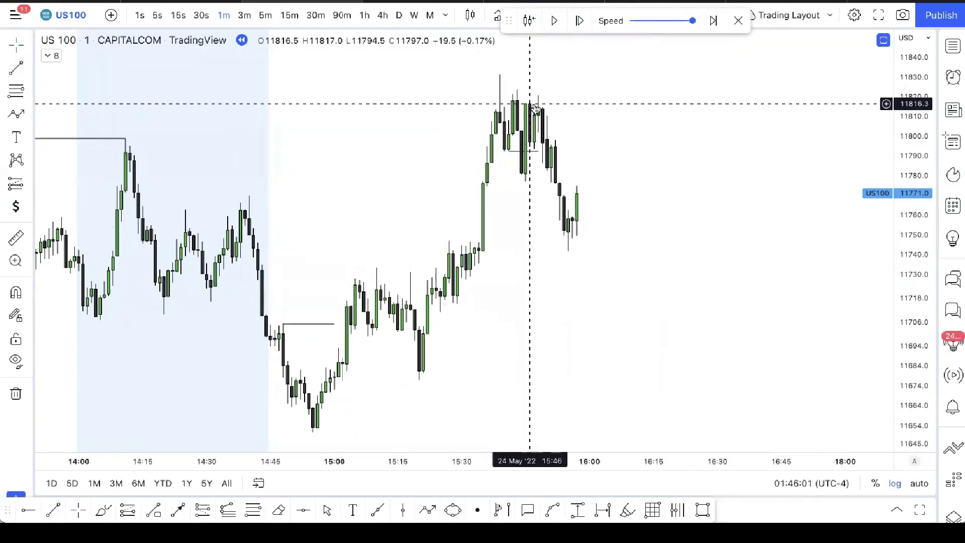
pyautogui.press('Escape')
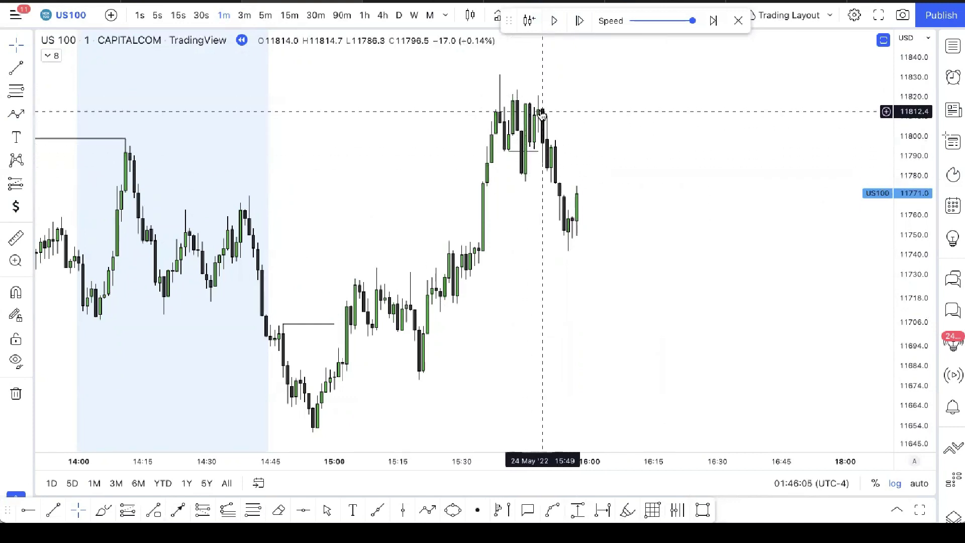
# Play the replay on to about 18:21 and exit replay mode, returning to the live chart's latest candles.
pyautogui.click(562, 21)
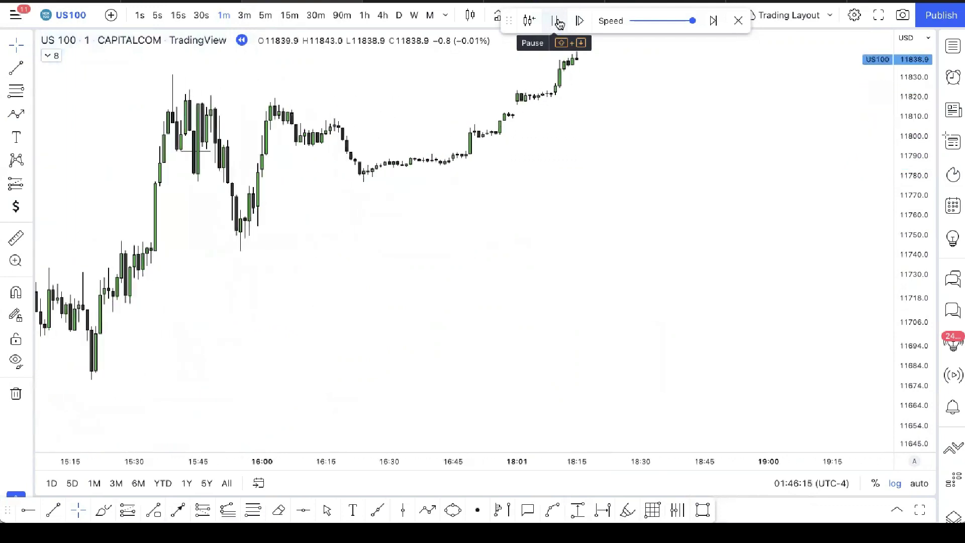
pyautogui.click(560, 23)
pyautogui.click(738, 21)
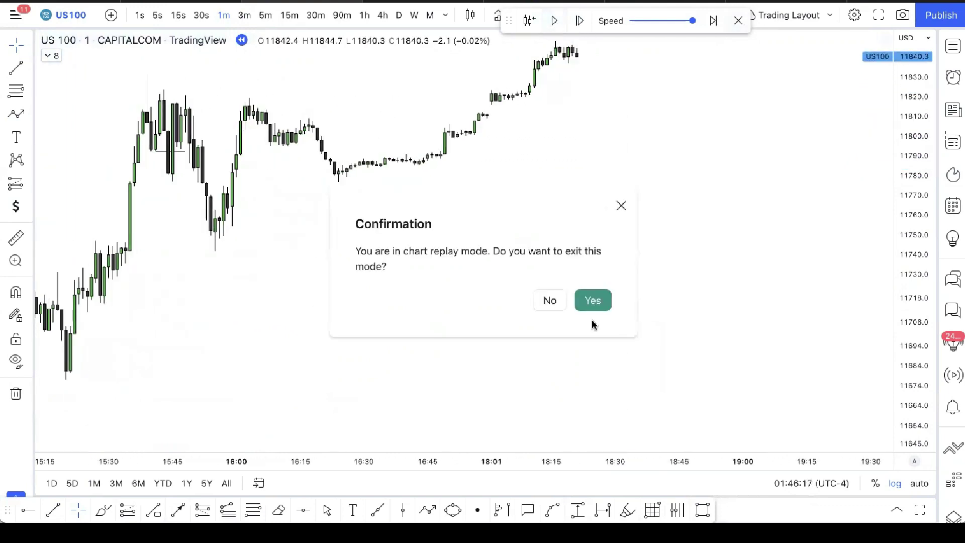
pyautogui.click(593, 301)
pyautogui.rightClick(663, 205)
pyautogui.click(686, 192)
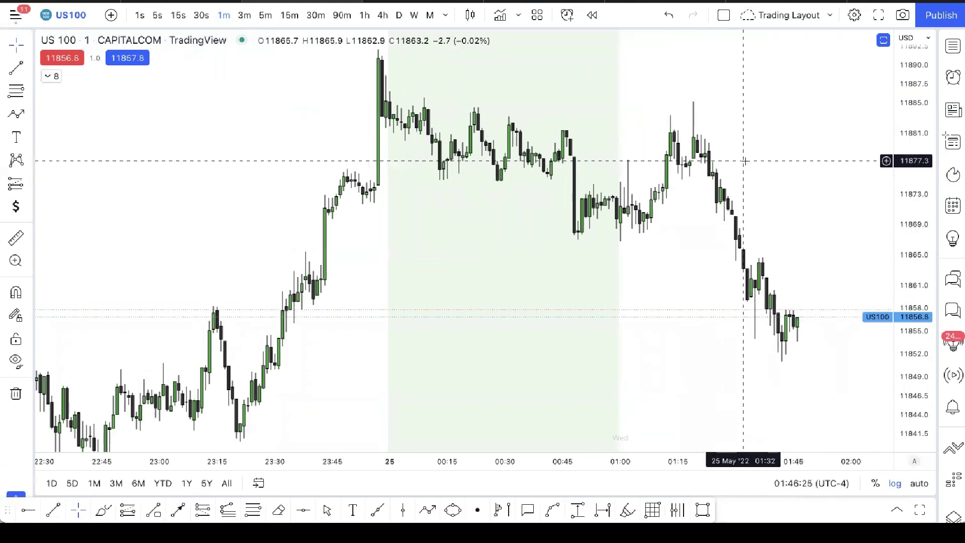
# Draw a horizontal line at about 11872 from the 23:56 low on 24 May to the 00:48 selloff candle on 25 May.
pyautogui.hscroll(3, 612, 274)
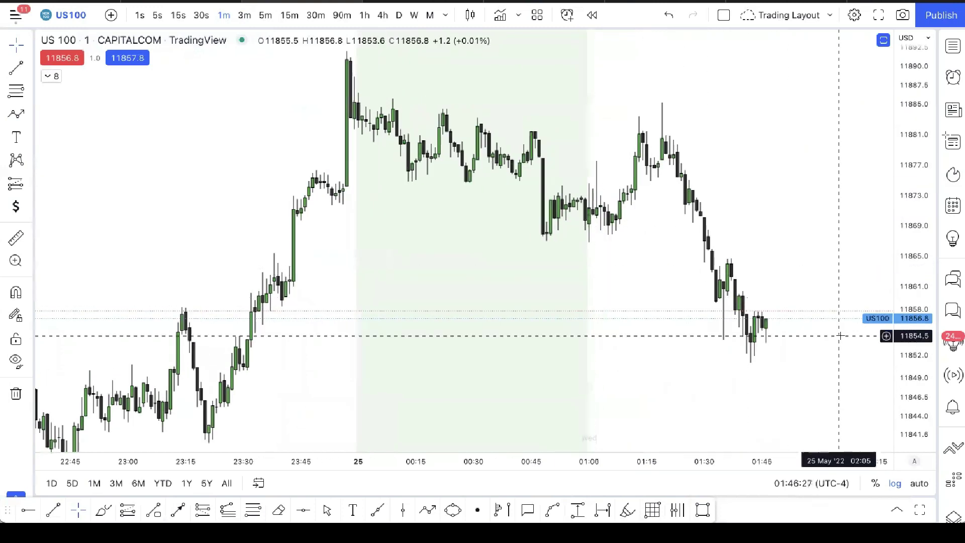
pyautogui.moveTo(910, 368); pyautogui.dragTo(911, 335)
pyautogui.moveTo(848, 307); pyautogui.dragTo(797, 305)
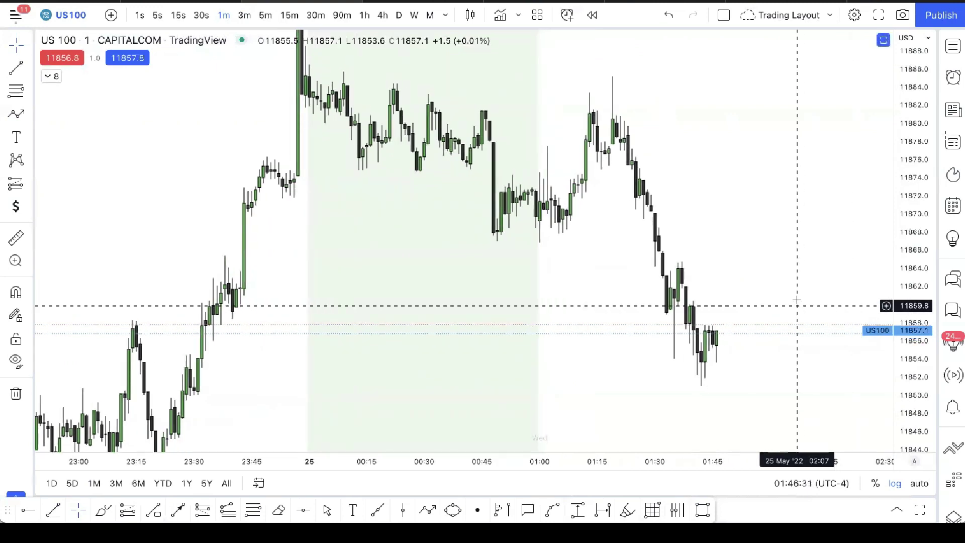
pyautogui.hscroll(3, 797, 307)
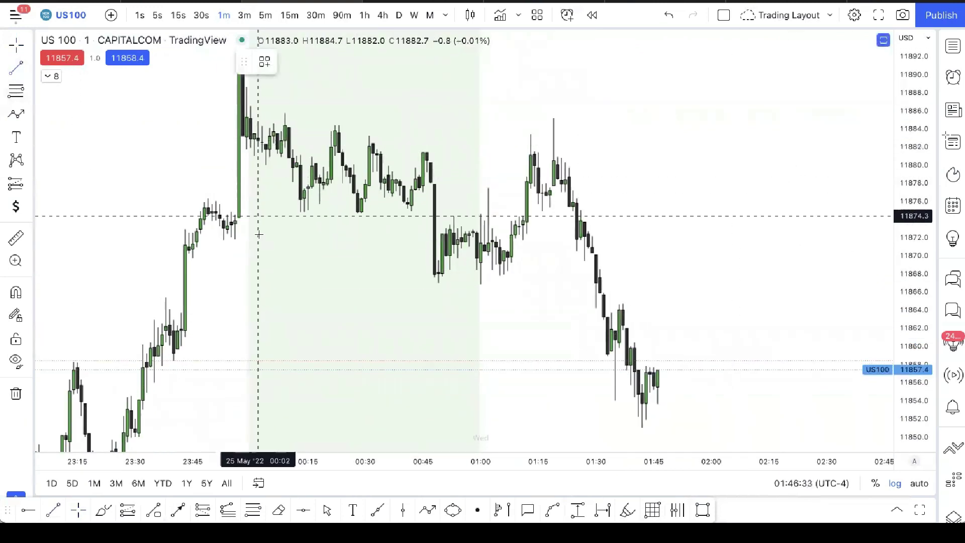
pyautogui.moveTo(235, 239); pyautogui.dragTo(435, 239)
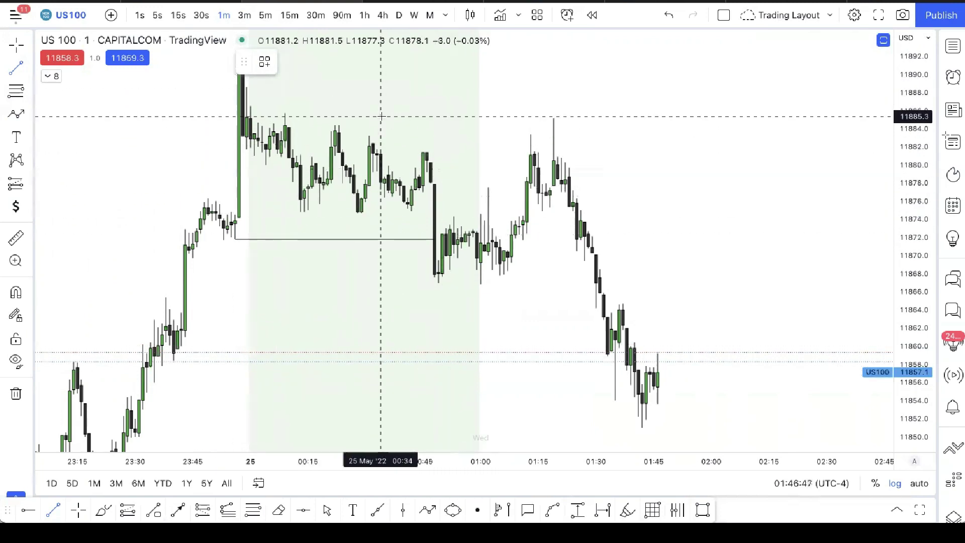
# Draw short horizontal lines on 25 May at about 11880 from 00:04 to 00:11 and at about 11876 from 00:18 to 00:28.
pyautogui.click(290, 164)
pyautogui.click(257, 160)
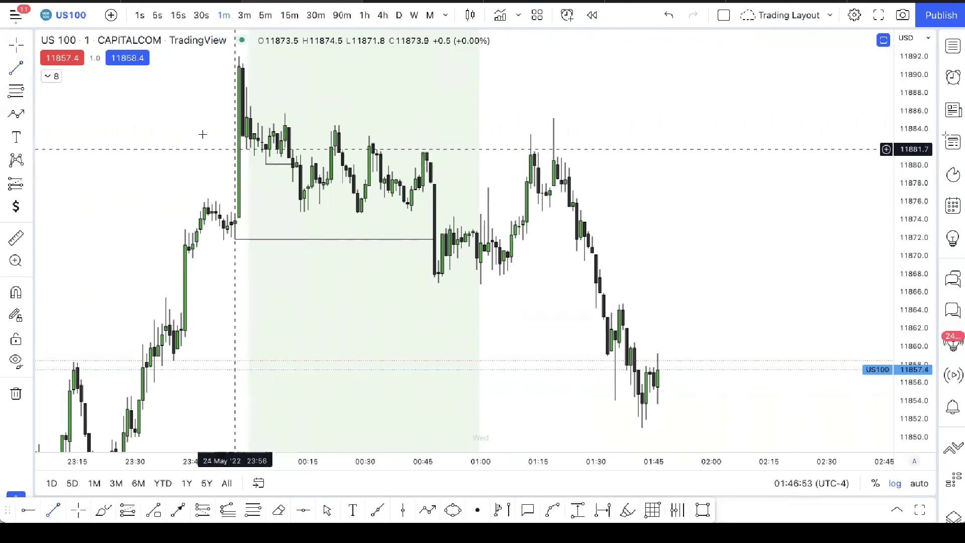
pyautogui.click(15, 67)
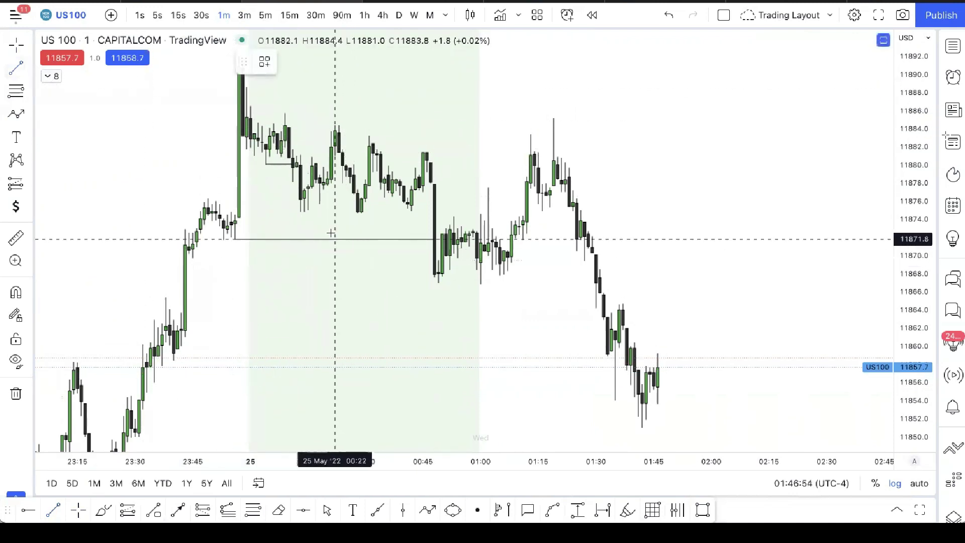
pyautogui.click(320, 204)
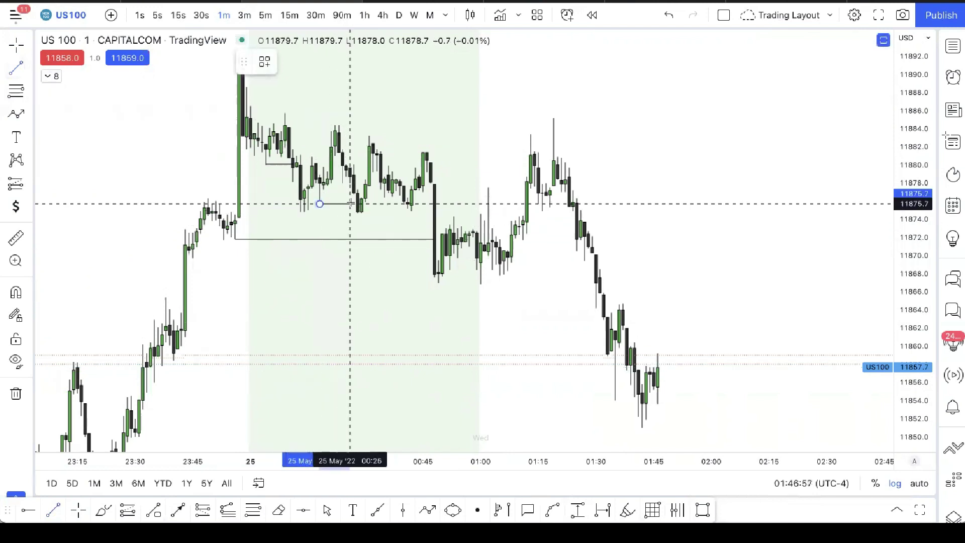
pyautogui.click(357, 203)
# Draw a horizontal line at about 11875 along the range lows from 00:13 to 00:46.
pyautogui.click(15, 69)
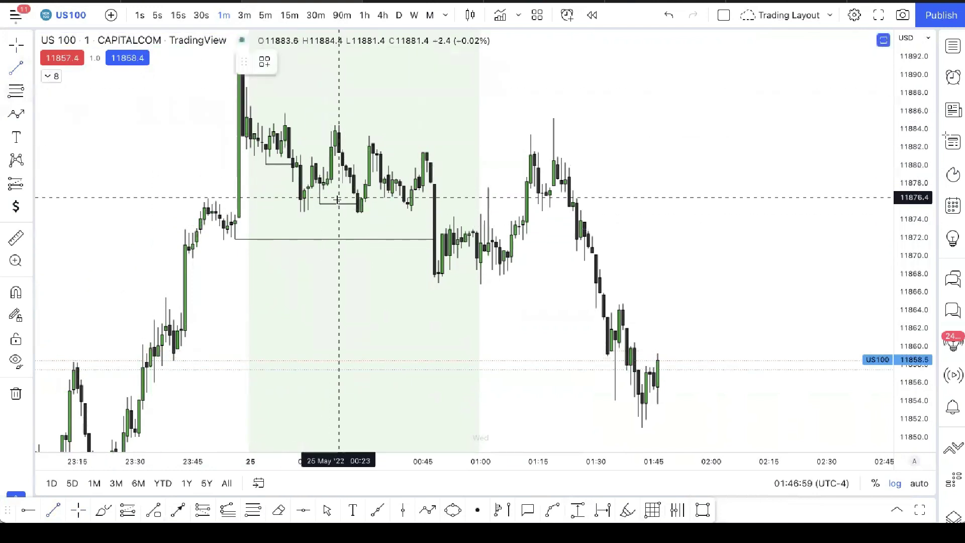
pyautogui.click(299, 212)
pyautogui.click(425, 213)
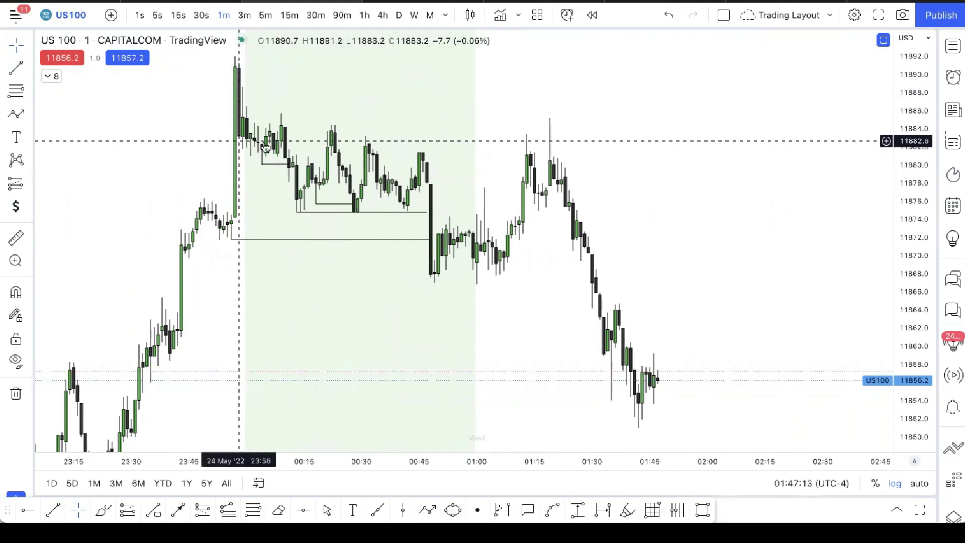
# Draw a horizontal line at about 11884.5 from the 00:22 swing high to about 01:54, past the retest.
pyautogui.click(17, 69)
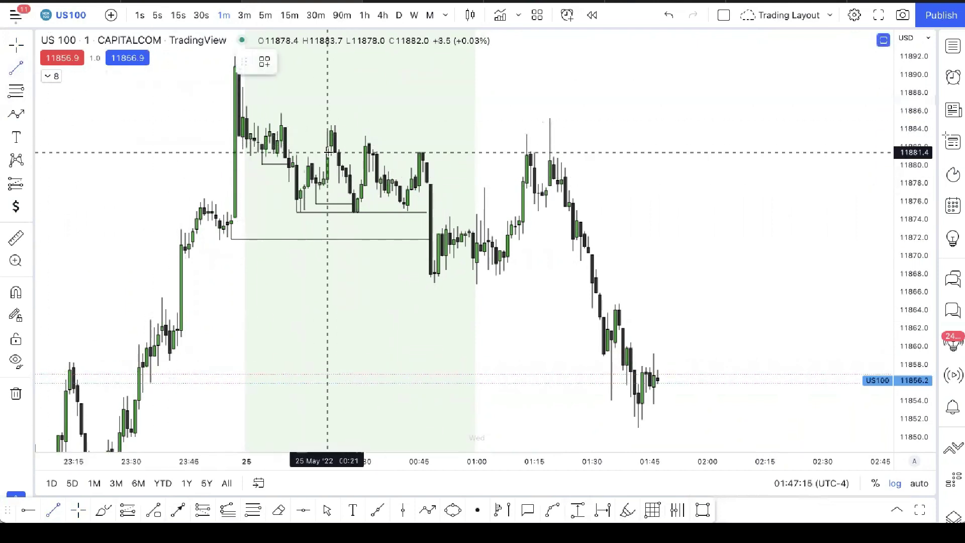
pyautogui.click(334, 123)
pyautogui.click(685, 124)
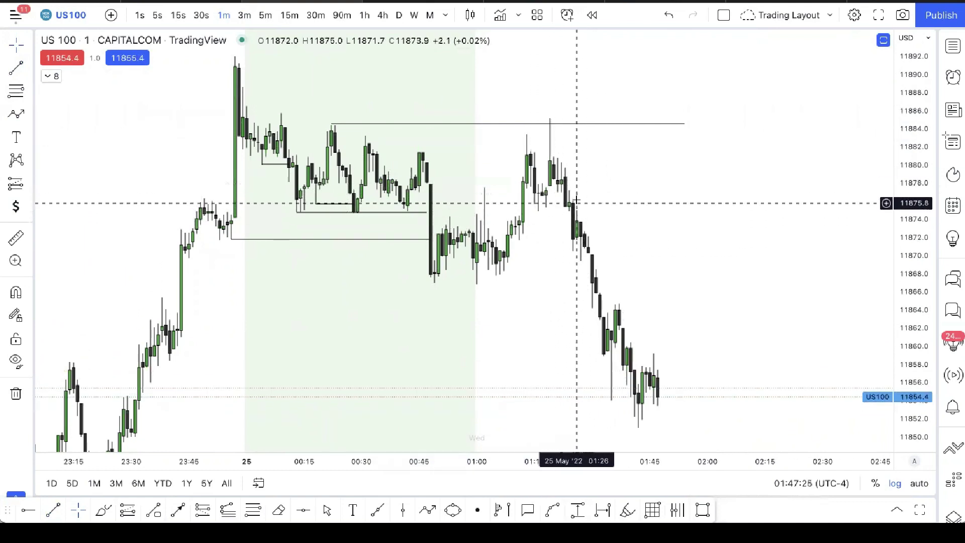
# Examine the wider US100 price structure from the afternoon of 24 May to the selloff on 25 May.
pyautogui.moveTo(631, 239); pyautogui.dragTo(670, 136)
pyautogui.moveTo(535, 457); pyautogui.dragTo(738, 457)
pyautogui.moveTo(925, 271); pyautogui.dragTo(925, 385)
pyautogui.moveTo(795, 353); pyautogui.dragTo(795, 224)
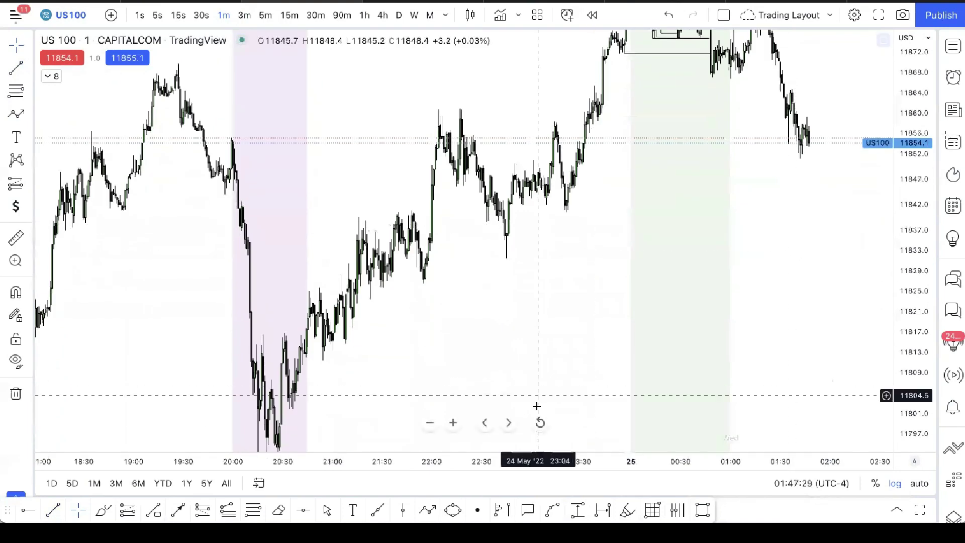
pyautogui.moveTo(561, 279); pyautogui.dragTo(629, 129)
pyautogui.moveTo(361, 332); pyautogui.dragTo(527, 252)
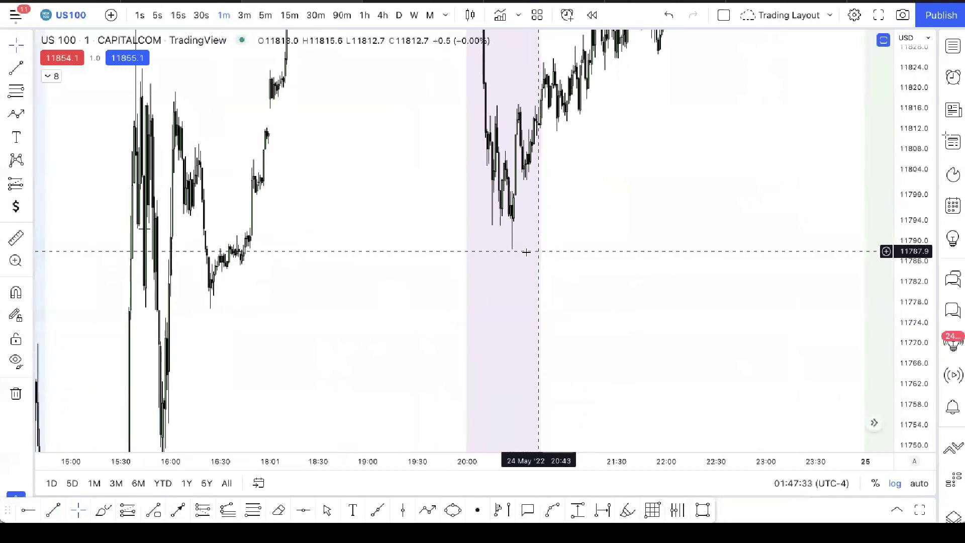
pyautogui.moveTo(608, 193); pyautogui.dragTo(226, 410)
pyautogui.moveTo(502, 201); pyautogui.dragTo(323, 356)
pyautogui.scroll(-1, 576, 131)
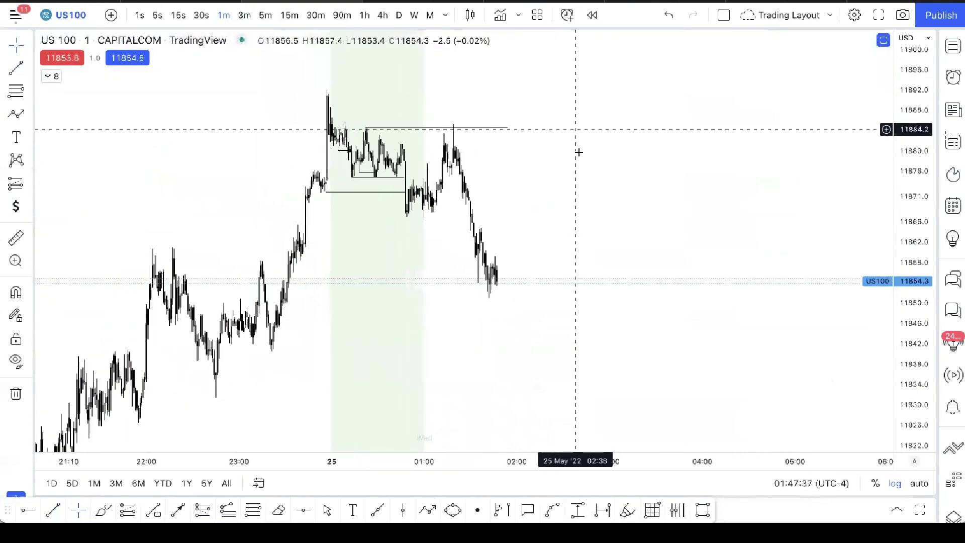
pyautogui.scroll(4, 577, 203)
pyautogui.moveTo(553, 196); pyautogui.dragTo(635, 186)
pyautogui.hscroll(-5, 635, 186)
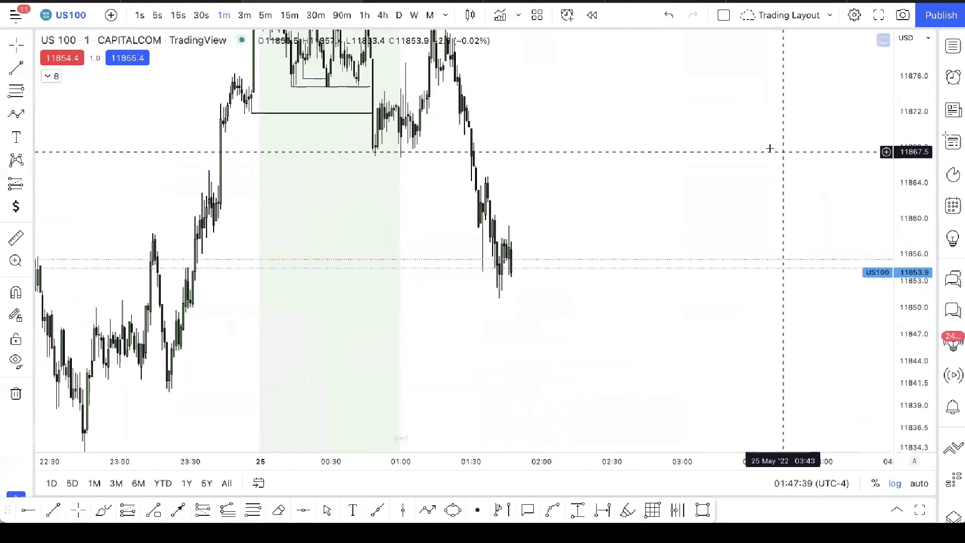
pyautogui.hscroll(-3, 782, 150)
# Switch the chart to US30 and frame its 1-minute price action from 22:30 on 24 May to the latest candles.
pyautogui.click(954, 46)
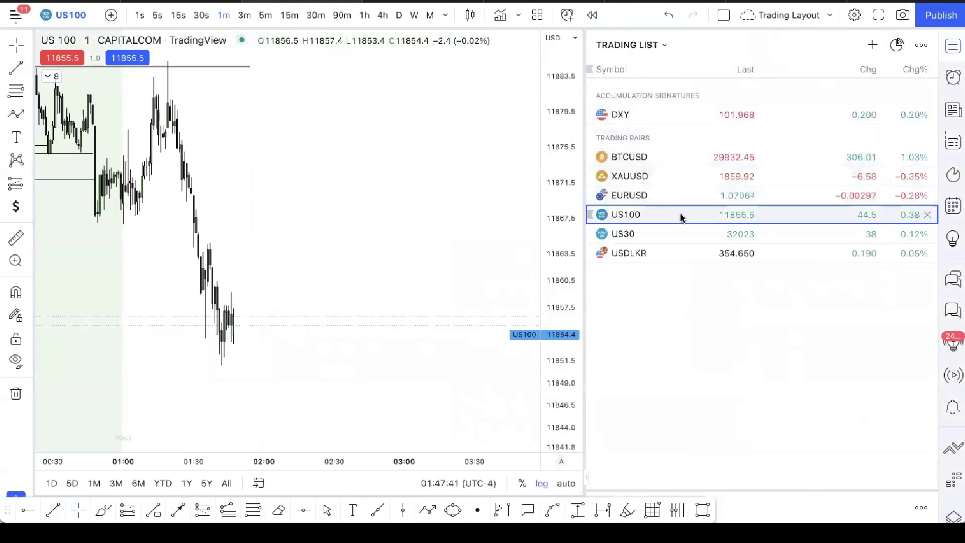
pyautogui.click(671, 232)
pyautogui.click(950, 49)
pyautogui.scroll(3, 677, 172)
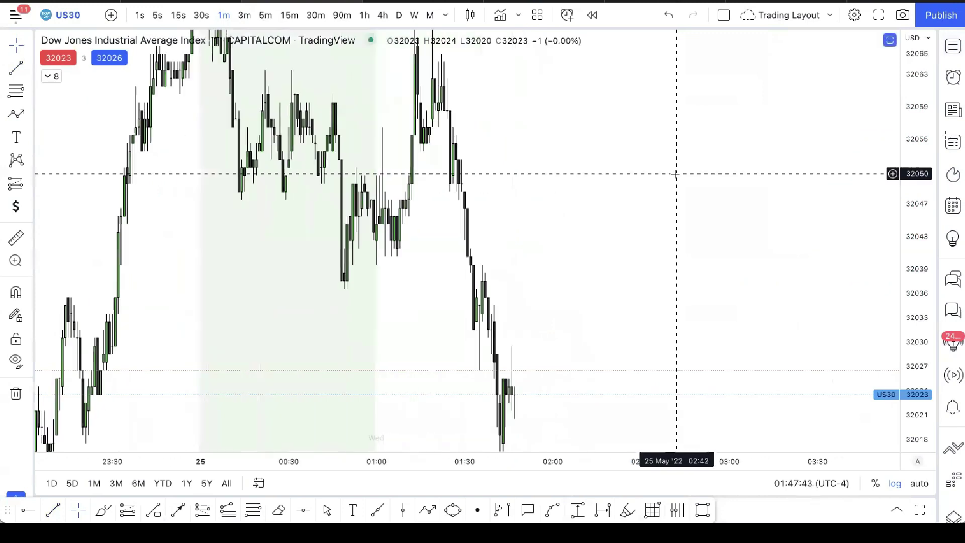
pyautogui.moveTo(926, 142); pyautogui.dragTo(923, 324)
pyautogui.moveTo(645, 258); pyautogui.dragTo(821, 273)
pyautogui.scroll(-1, 821, 273)
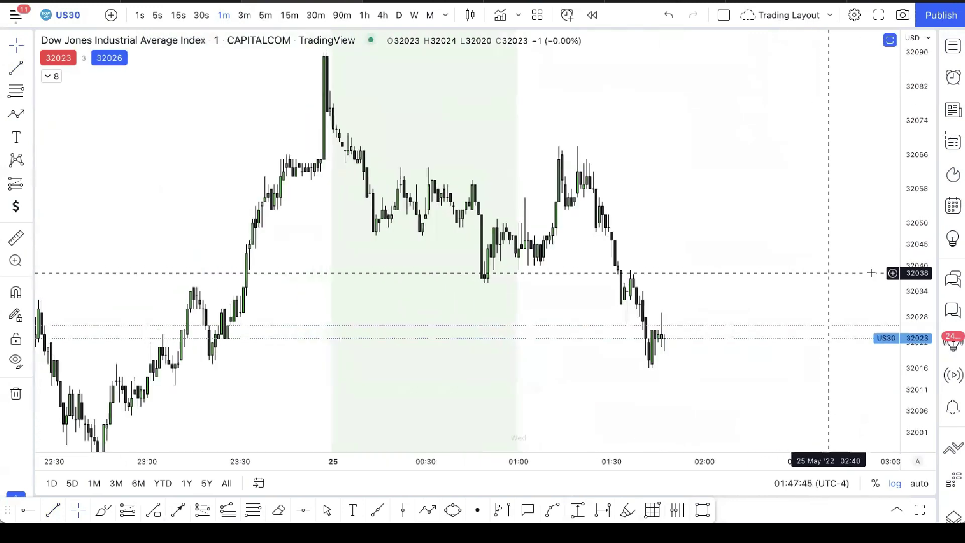
pyautogui.moveTo(924, 342); pyautogui.dragTo(920, 292)
pyautogui.moveTo(819, 212); pyautogui.dragTo(820, 244)
# Draw a horizontal line on US30 at about 32060 from 23:53 on 24 May to 00:11 on 25 May.
pyautogui.click(16, 68)
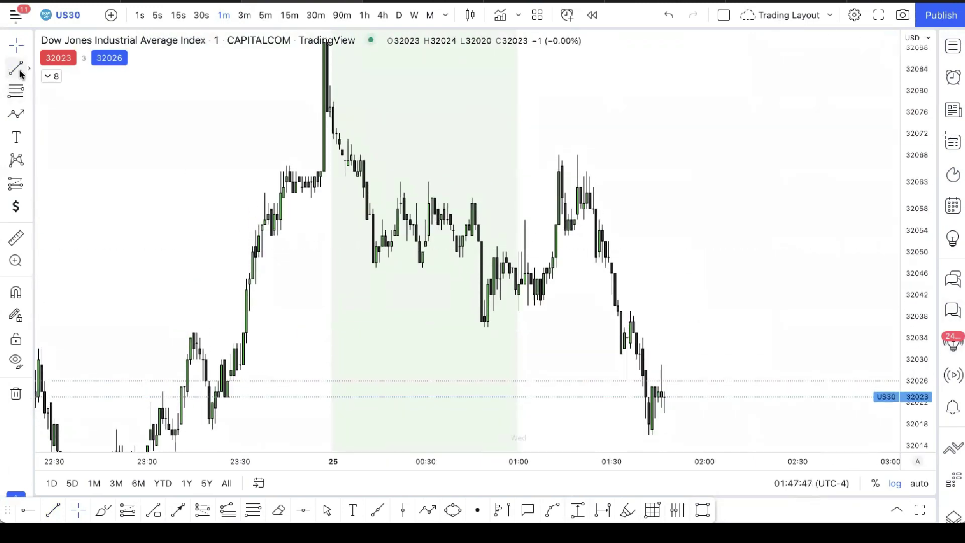
pyautogui.click(312, 199)
pyautogui.click(366, 198)
pyautogui.click(423, 166)
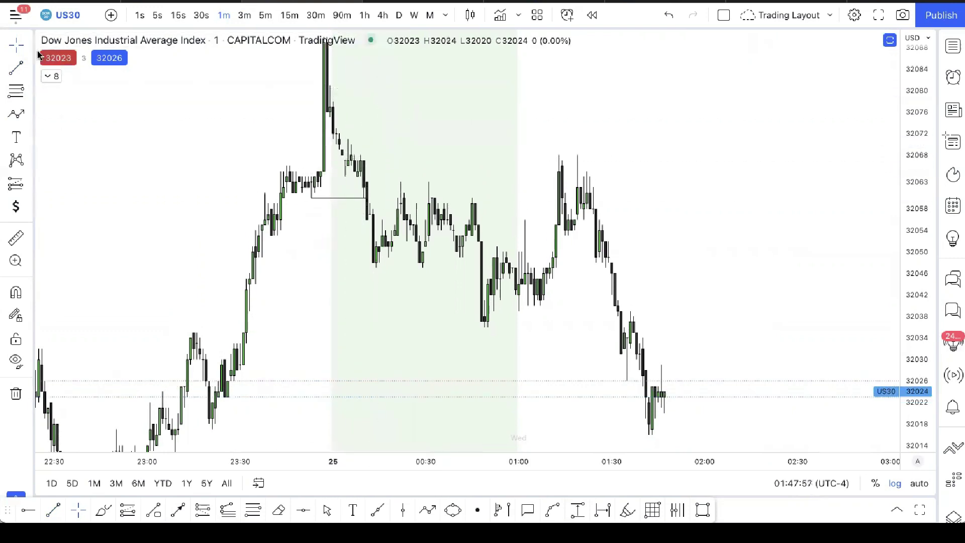
# Draw horizontal lines on US30 at about 32064 from 00:04 to 00:12 and at about 32063 from 00:21 to 01:36 on 25 May.
pyautogui.click(8, 71)
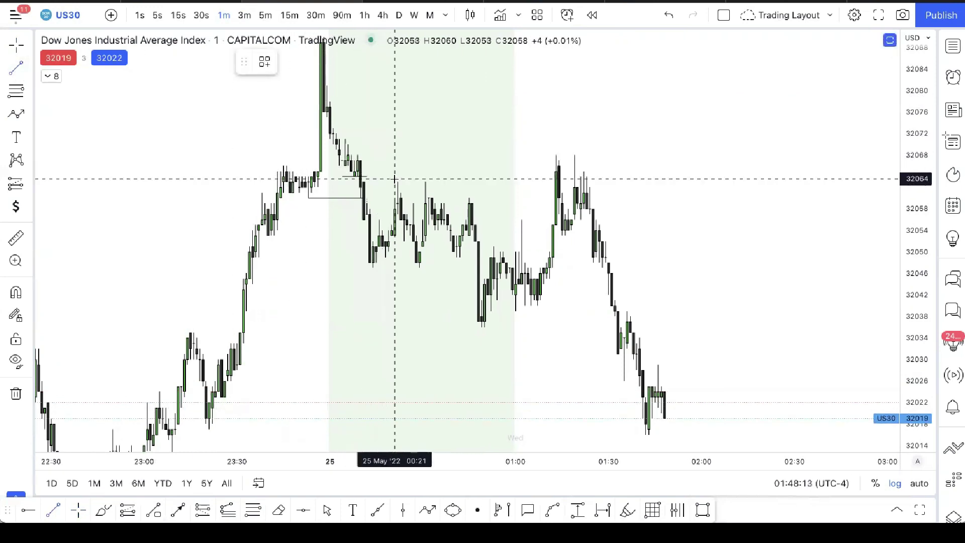
pyautogui.click(627, 182)
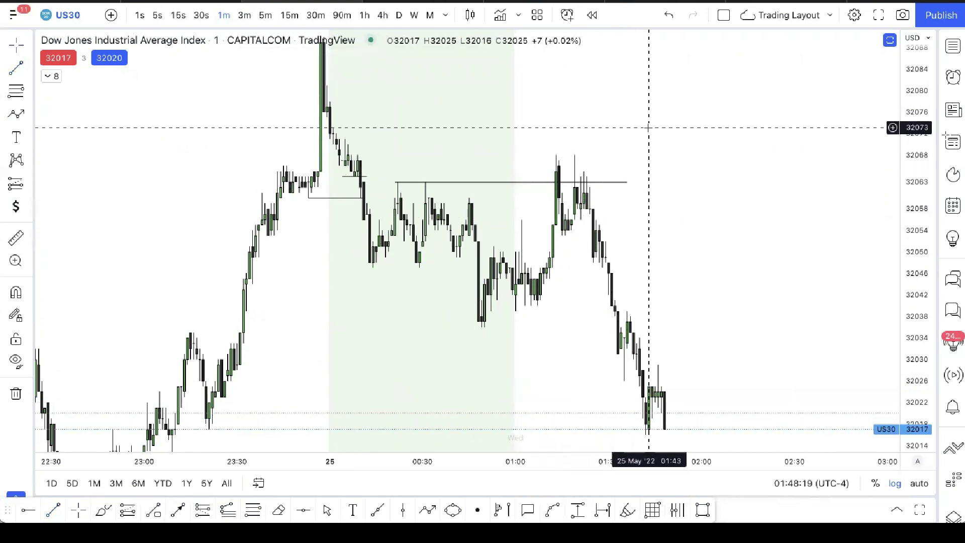
pyautogui.moveTo(502, 165); pyautogui.dragTo(593, 255)
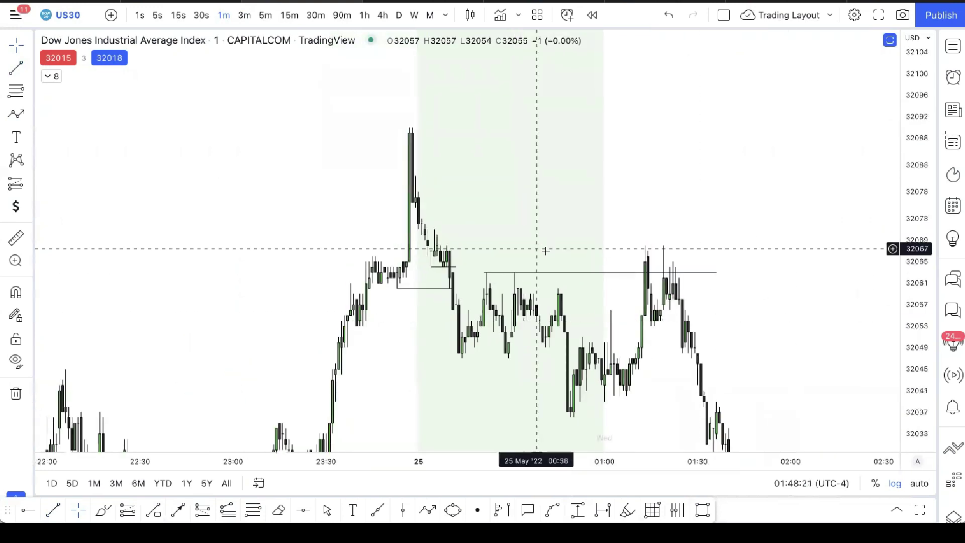
pyautogui.moveTo(506, 209); pyautogui.dragTo(421, 64)
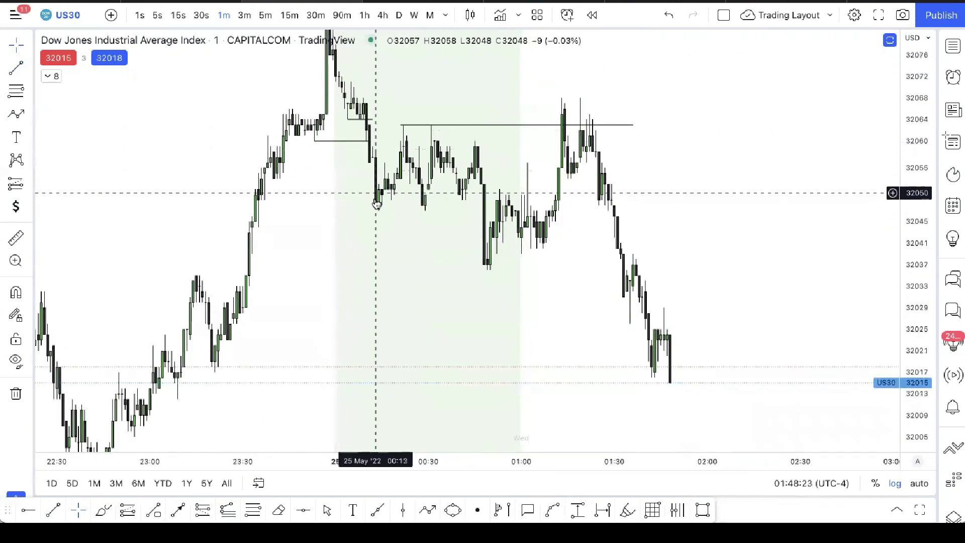